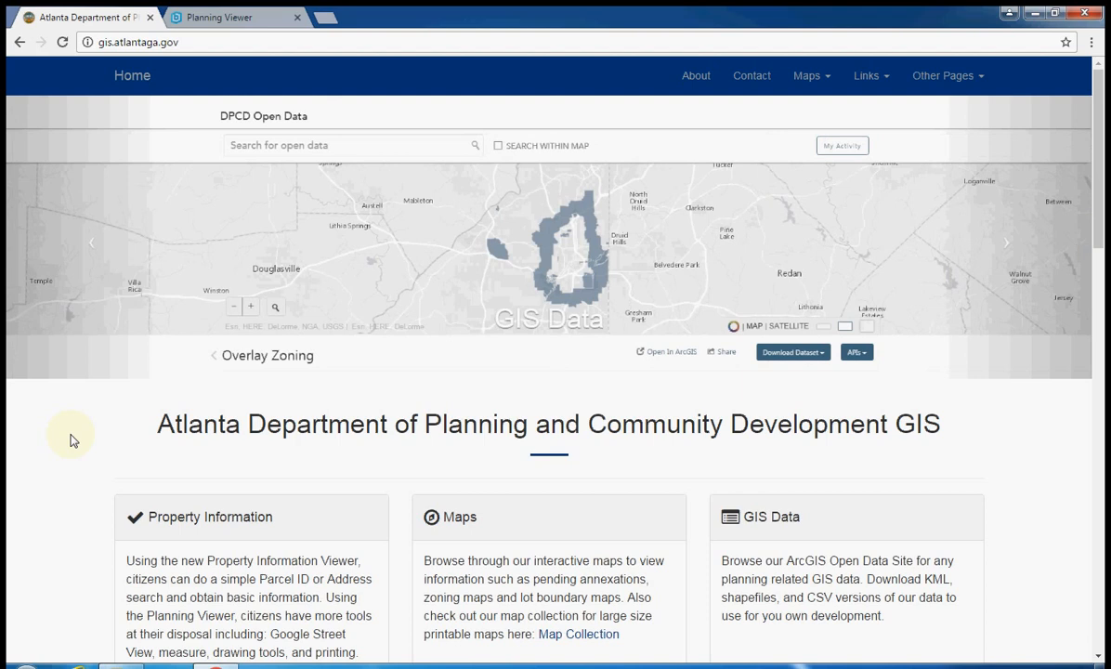
Open the Planning Viewer from the Property Information section of the DPCD GIS homepage
scroll(74, 440, down, 1)
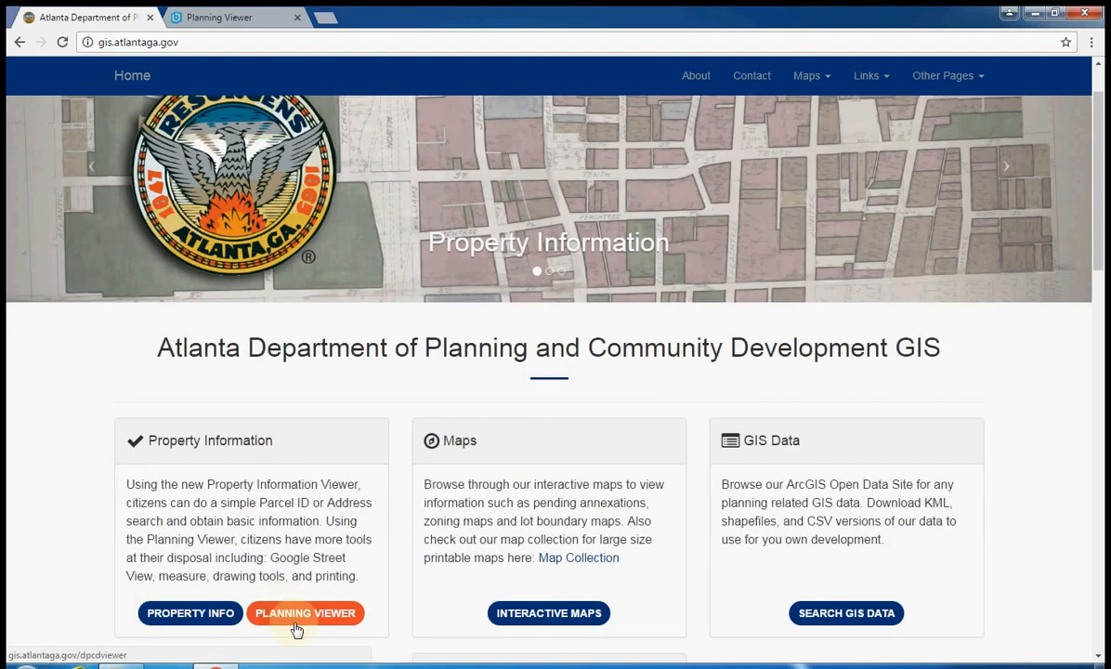
click(246, 28)
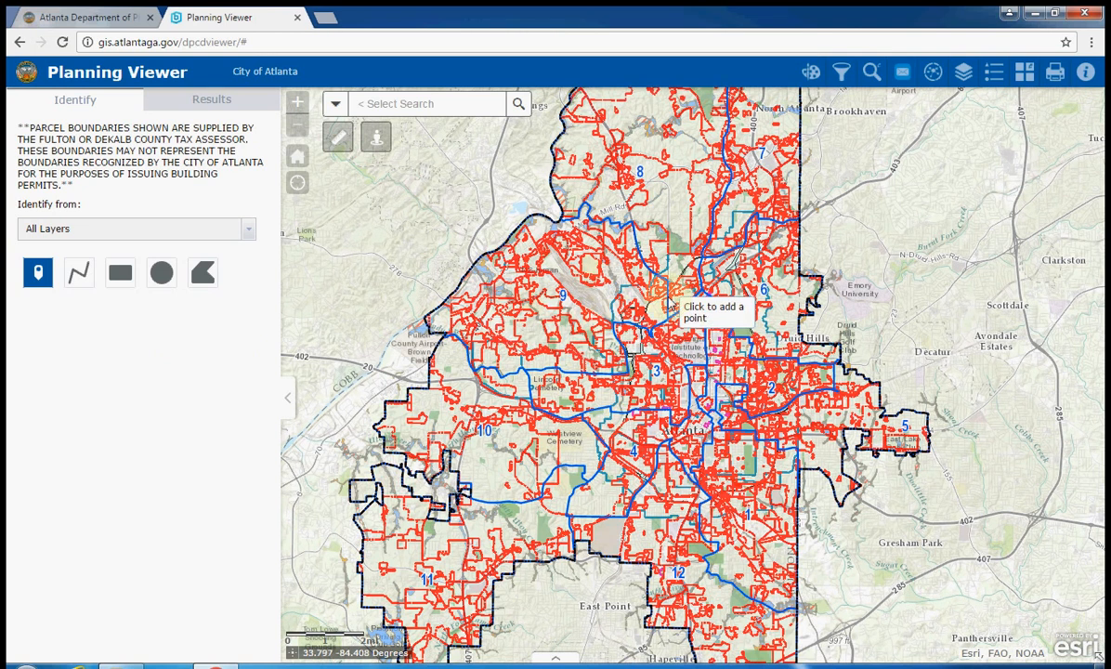
Switch Identify to the Point tool and place the cursor in the Select Search box
click(45, 276)
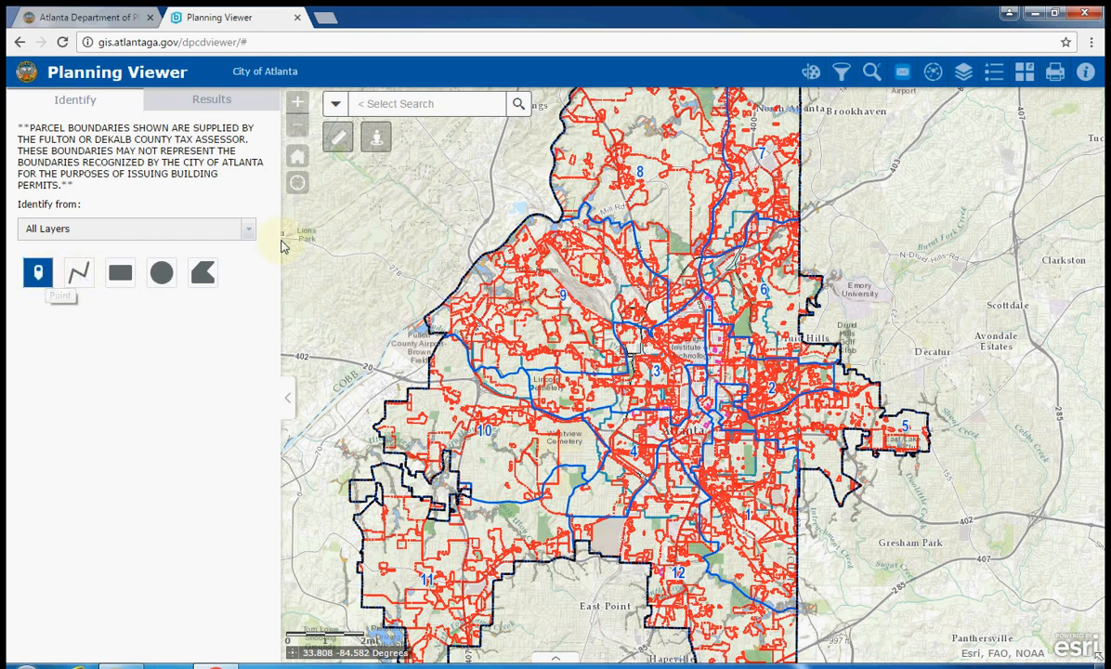
click(408, 103)
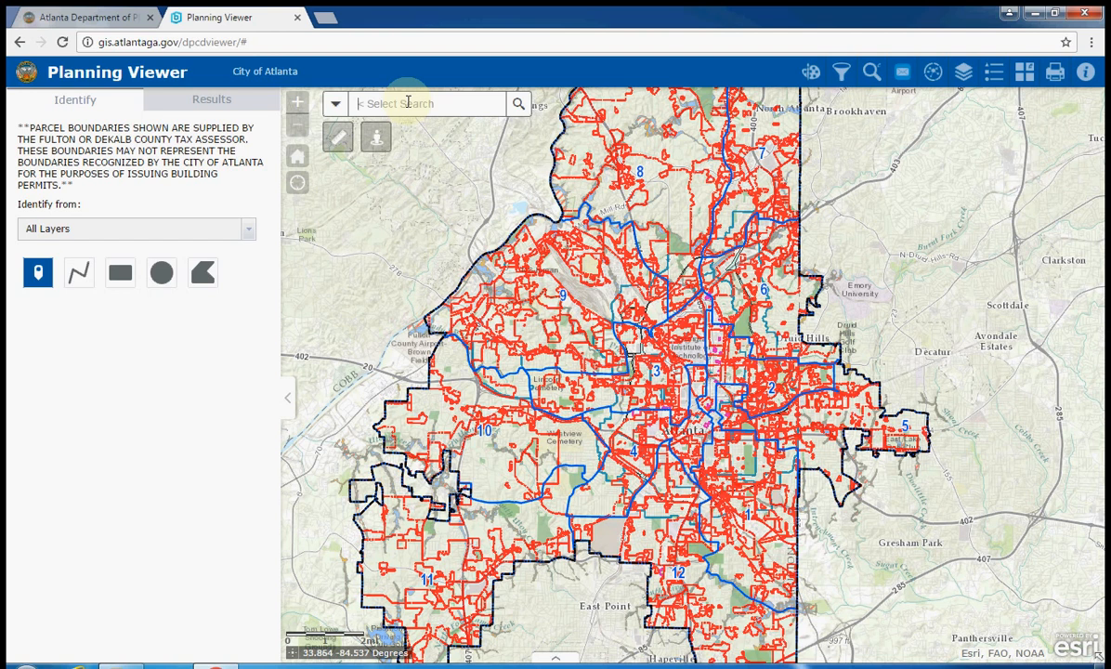
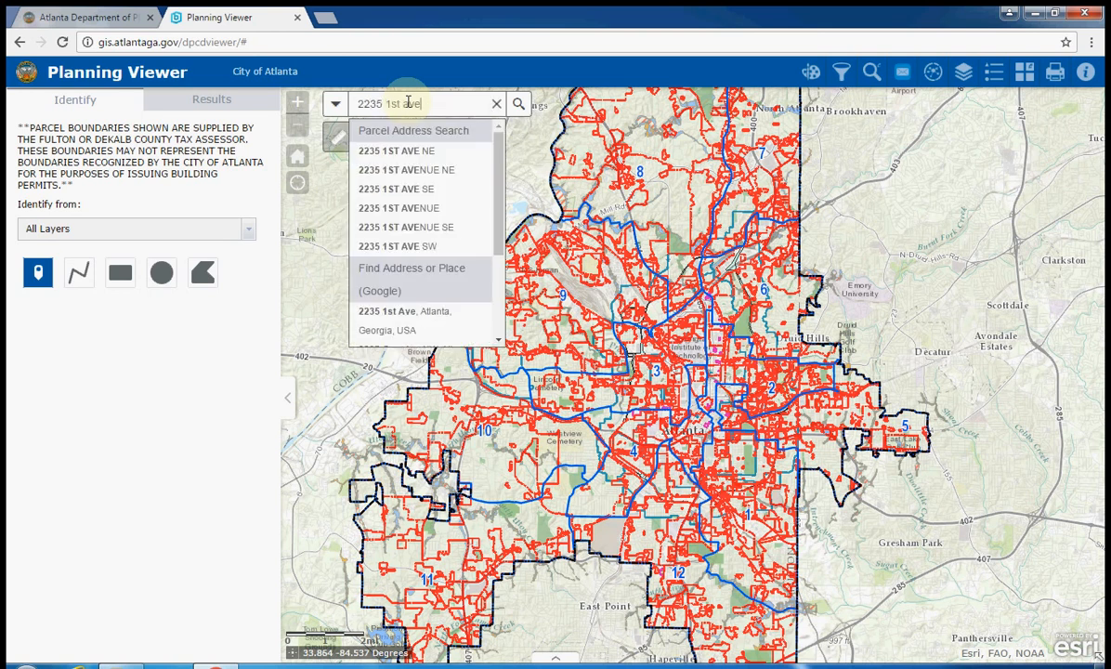
click(406, 155)
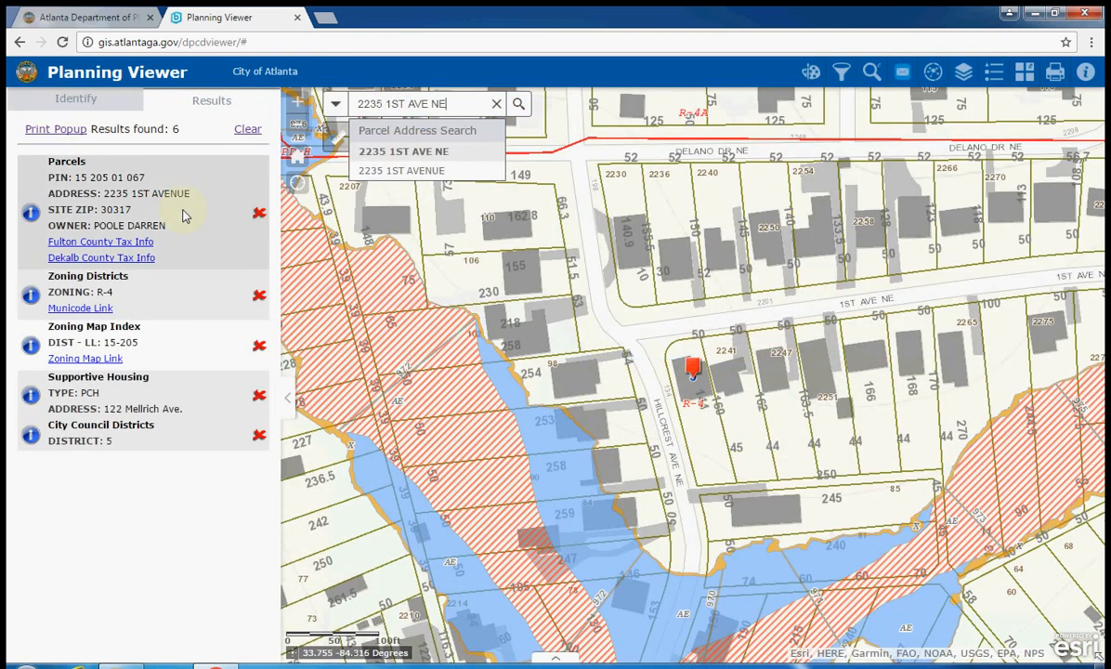
click(92, 100)
click(37, 264)
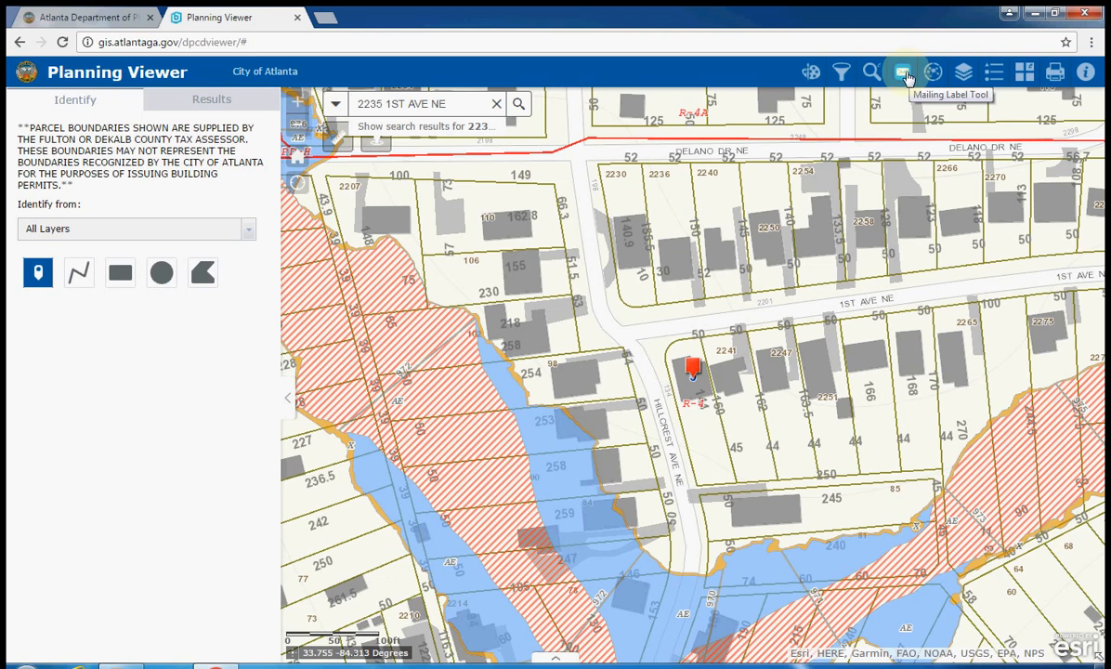
Zoom out to the whole city, clear the address search and turn off point identification
click(905, 75)
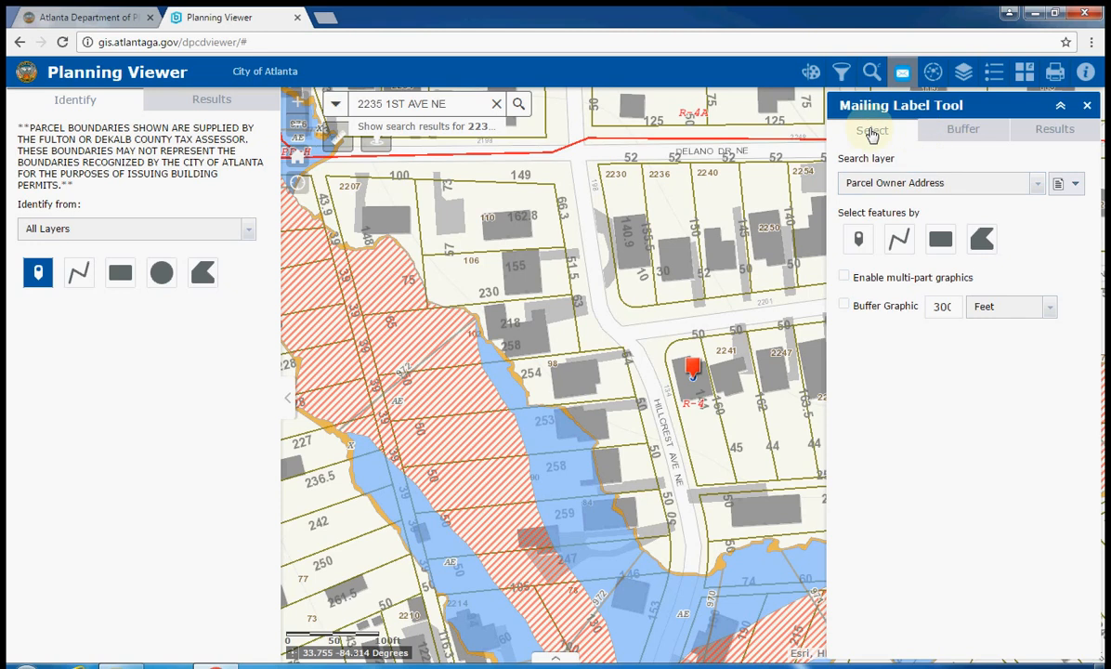
click(864, 237)
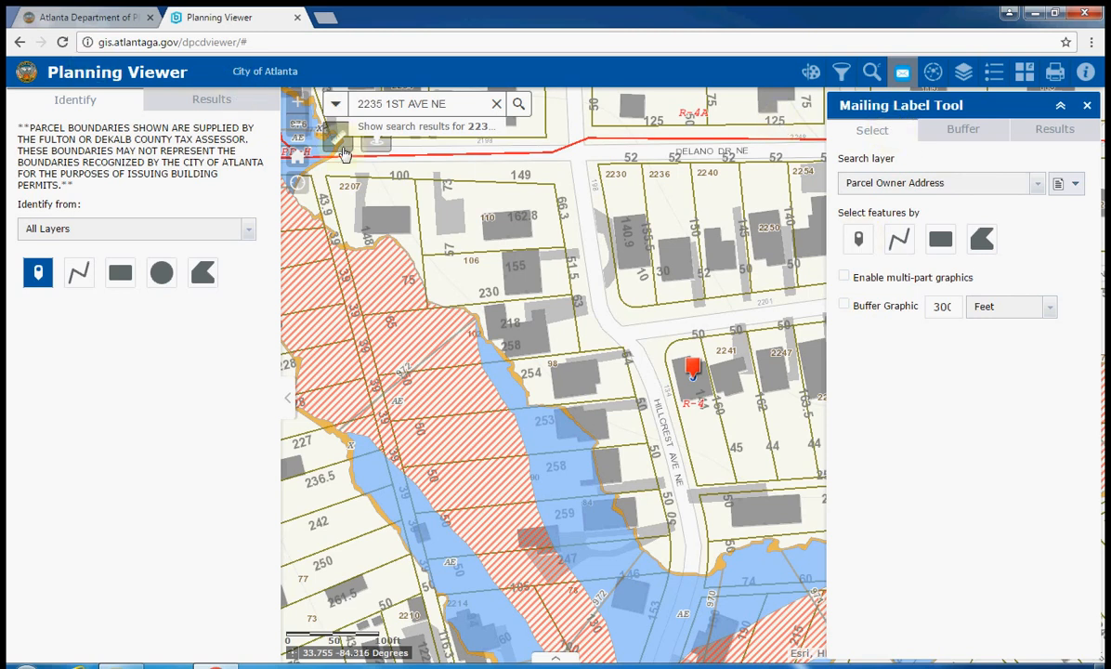
click(297, 156)
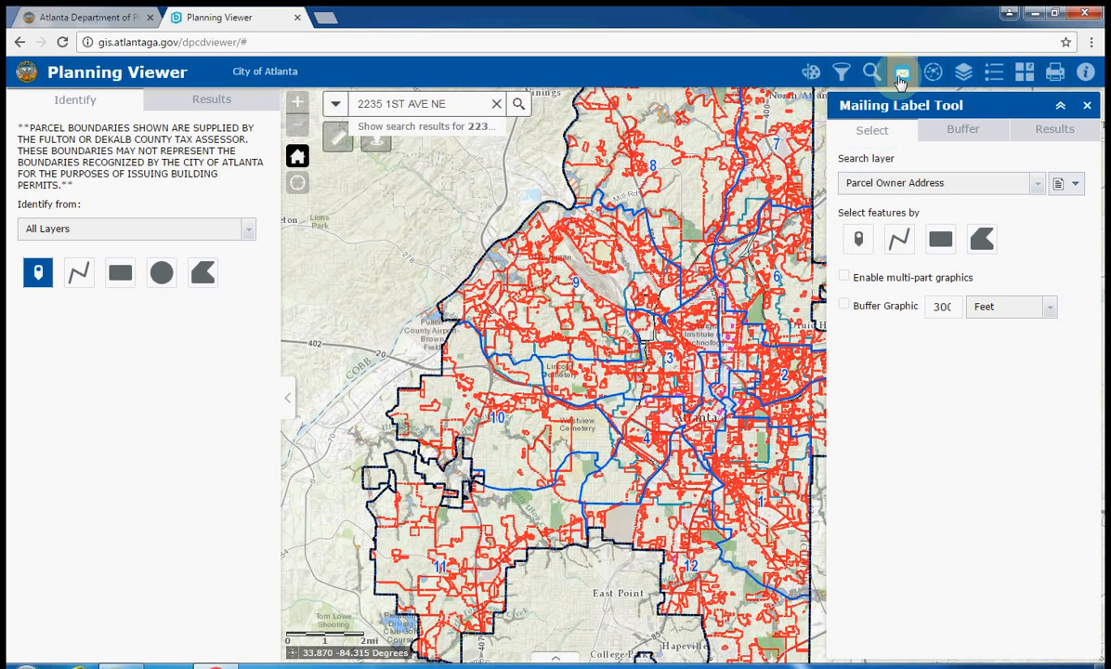
click(902, 73)
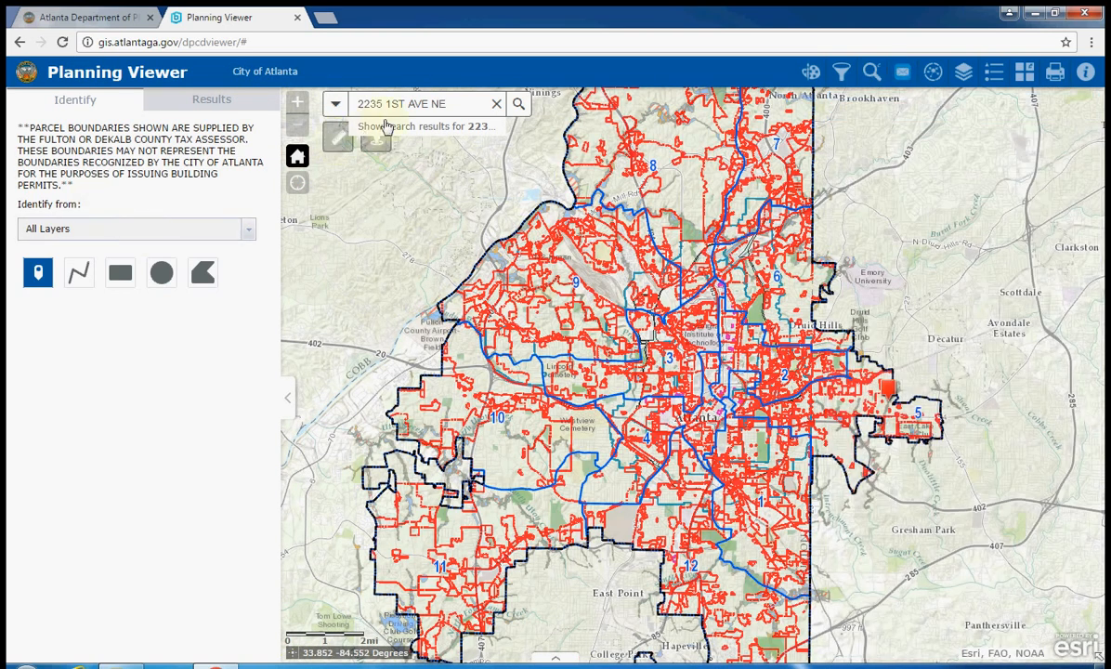
click(499, 104)
click(33, 276)
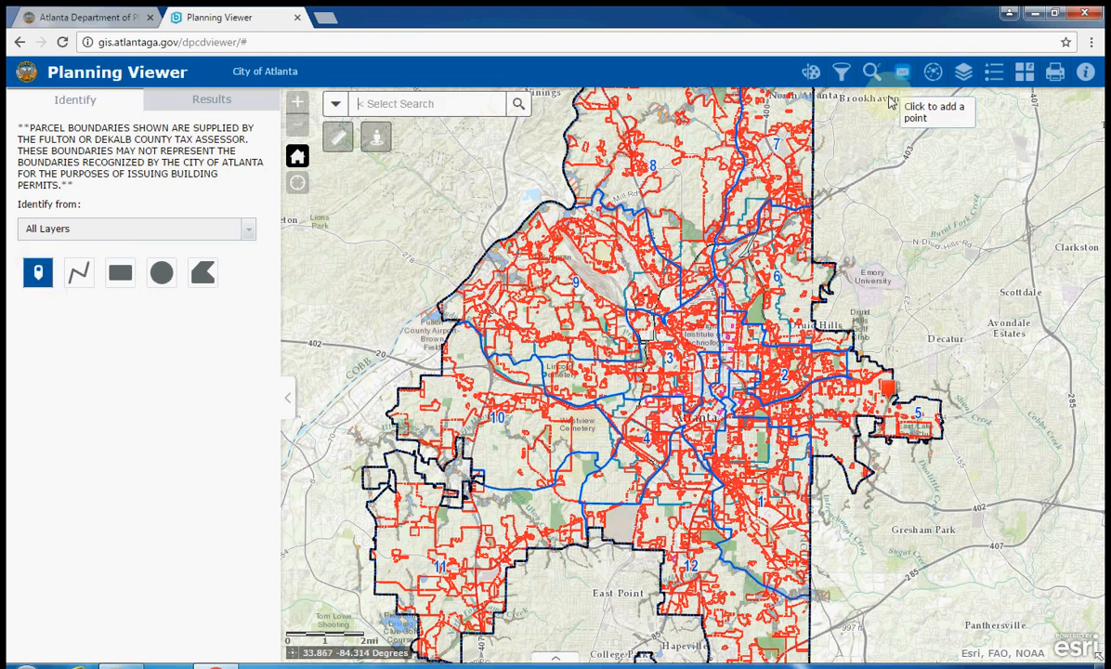
In the Mailing Label Tool, keep Parcel Owner Address as search layer with point selection
click(899, 75)
click(885, 179)
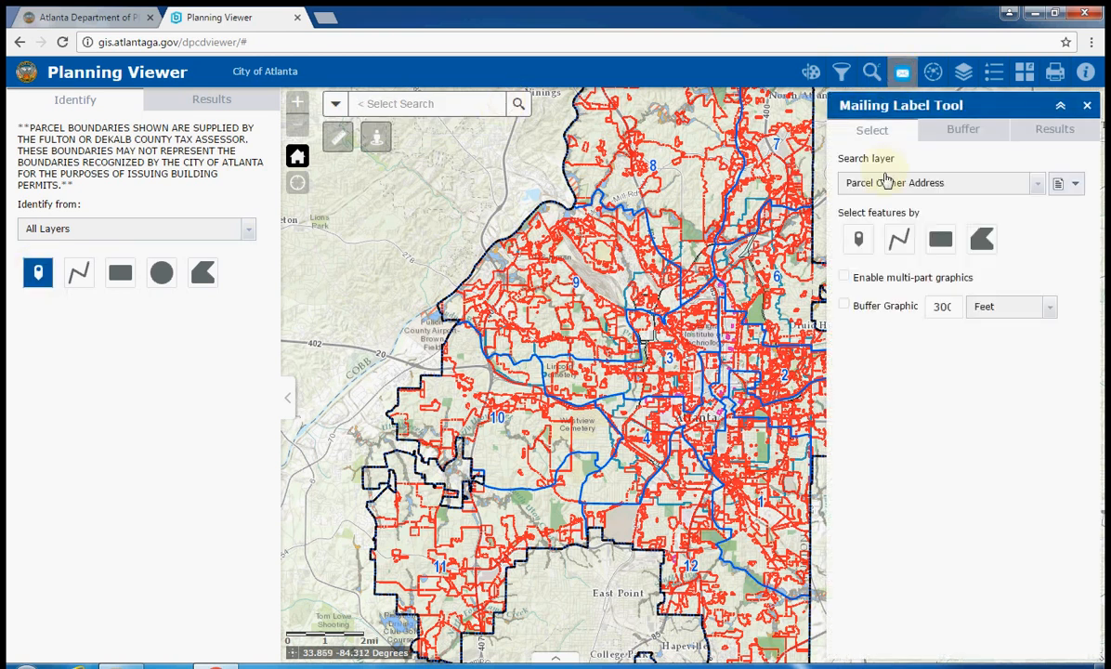
click(891, 198)
click(860, 242)
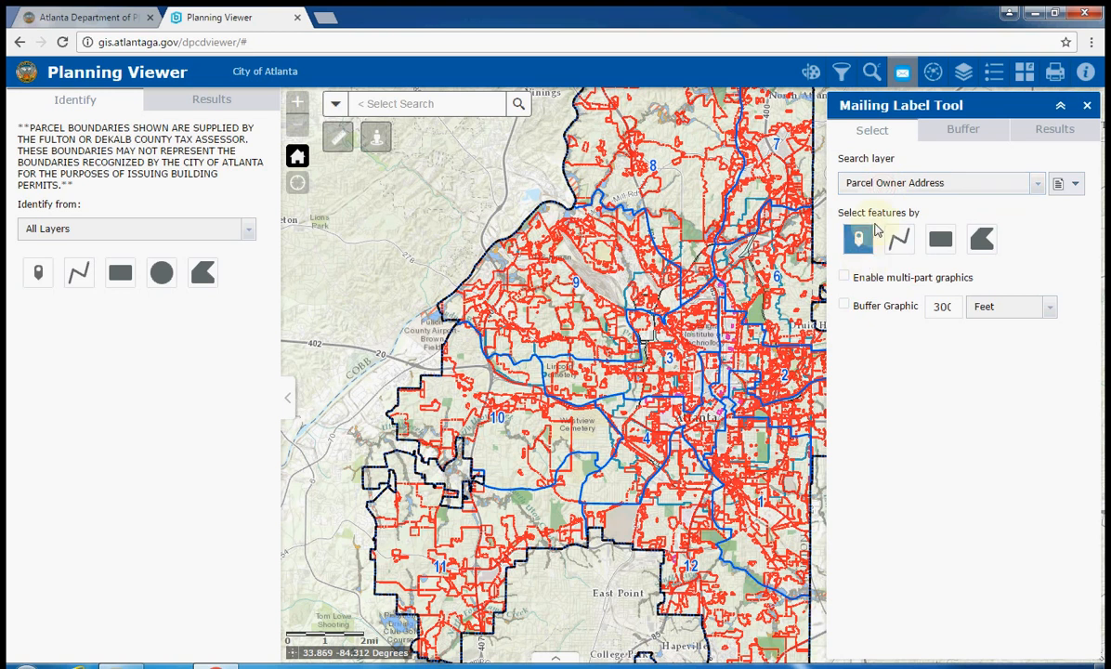
click(954, 184)
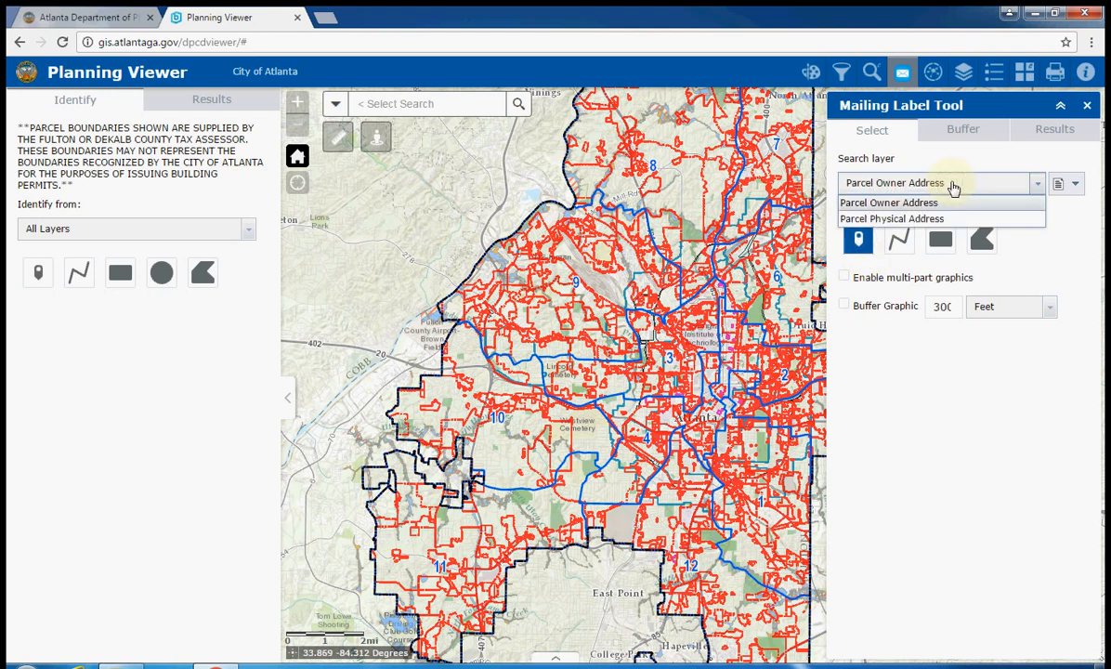
click(935, 206)
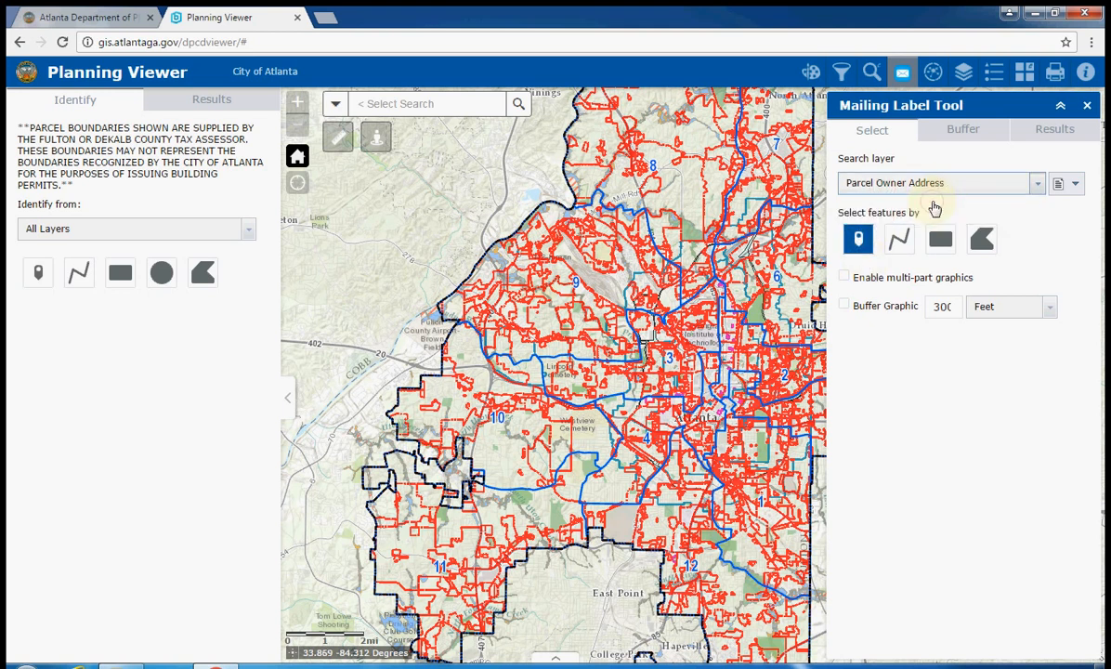
click(434, 102)
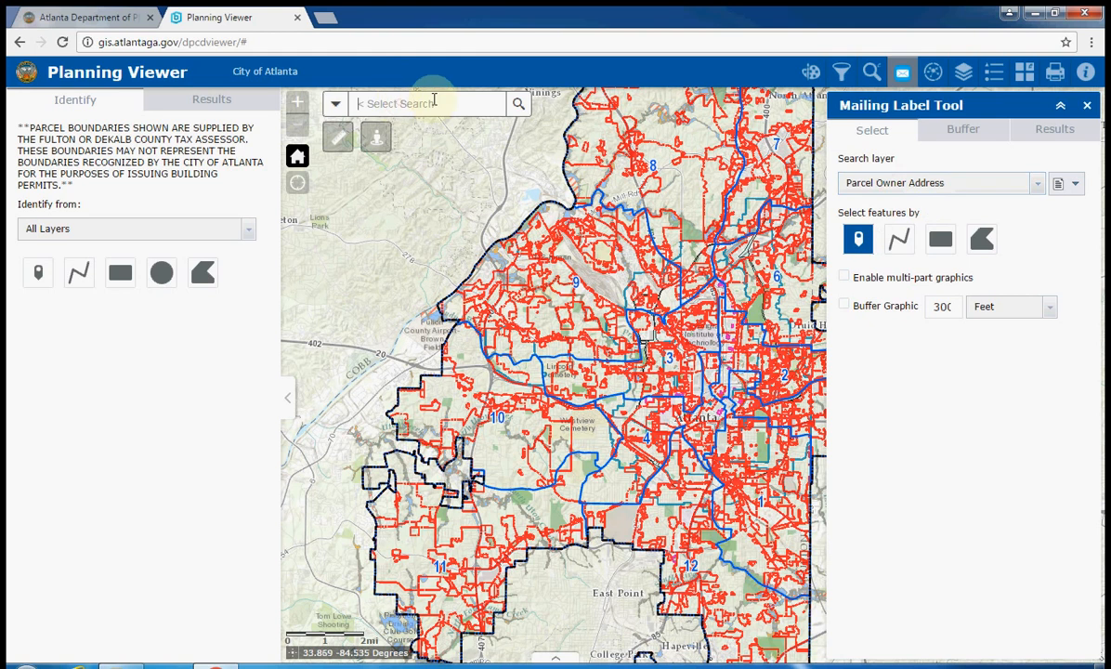
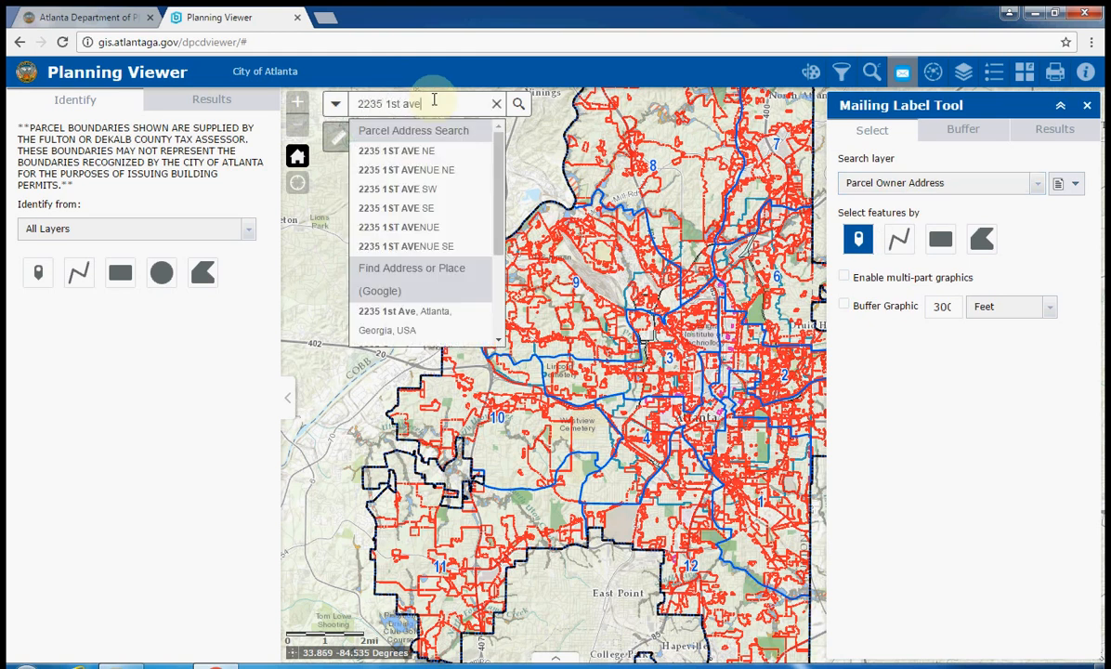
key(Return)
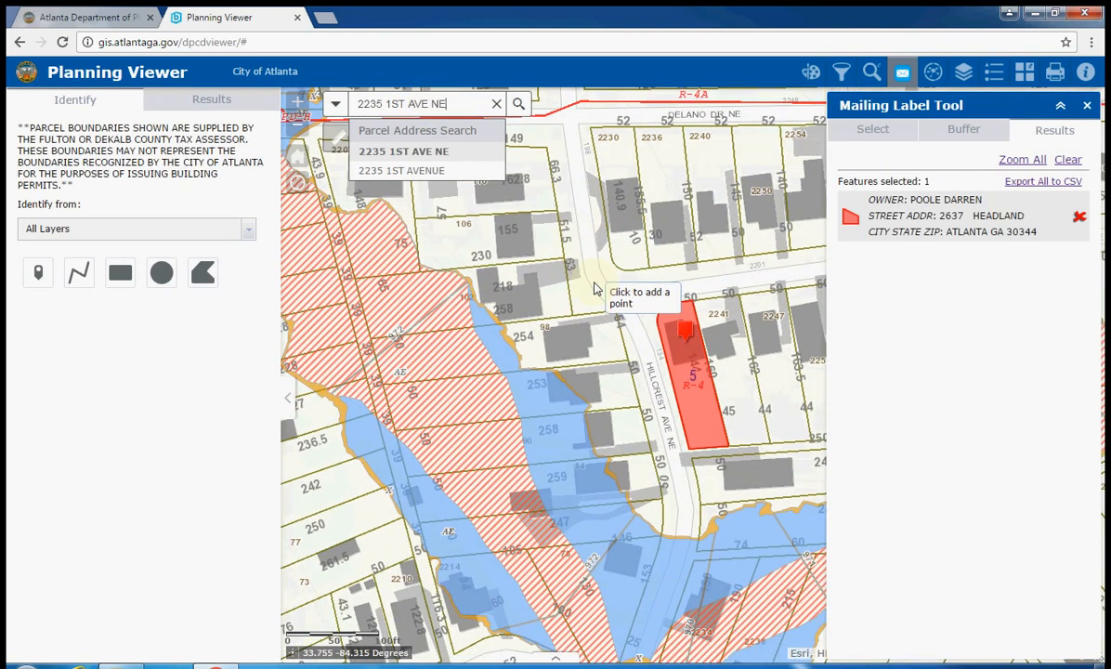
click(685, 339)
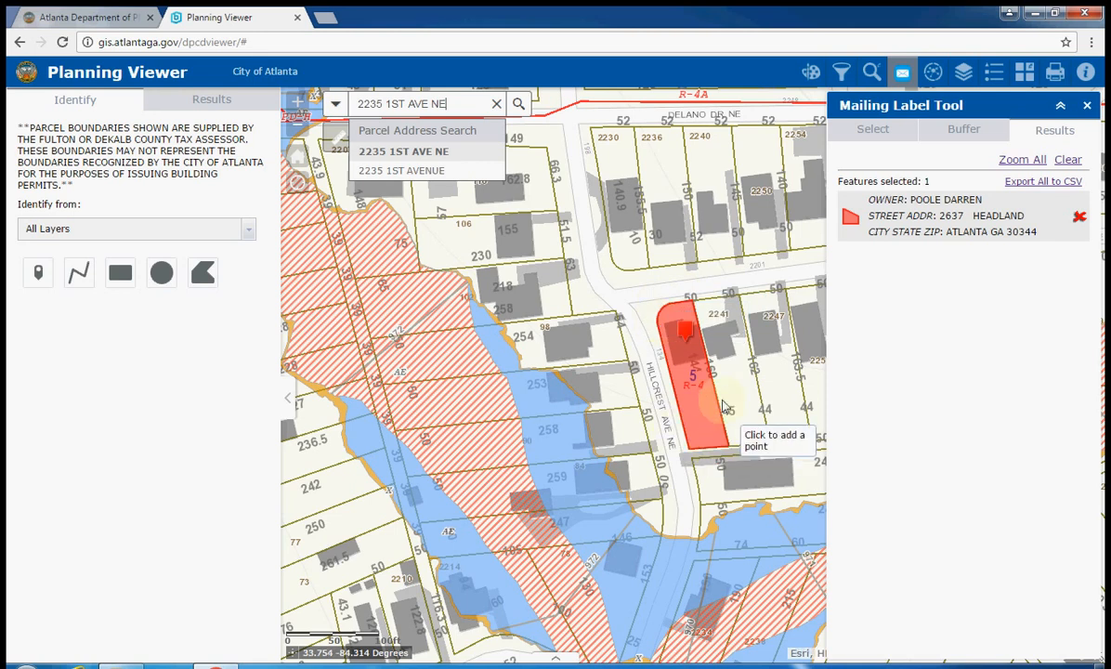
Tick the 300-foot Buffer Graphic and point-select the subject parcel, returning 33 owner records
click(873, 130)
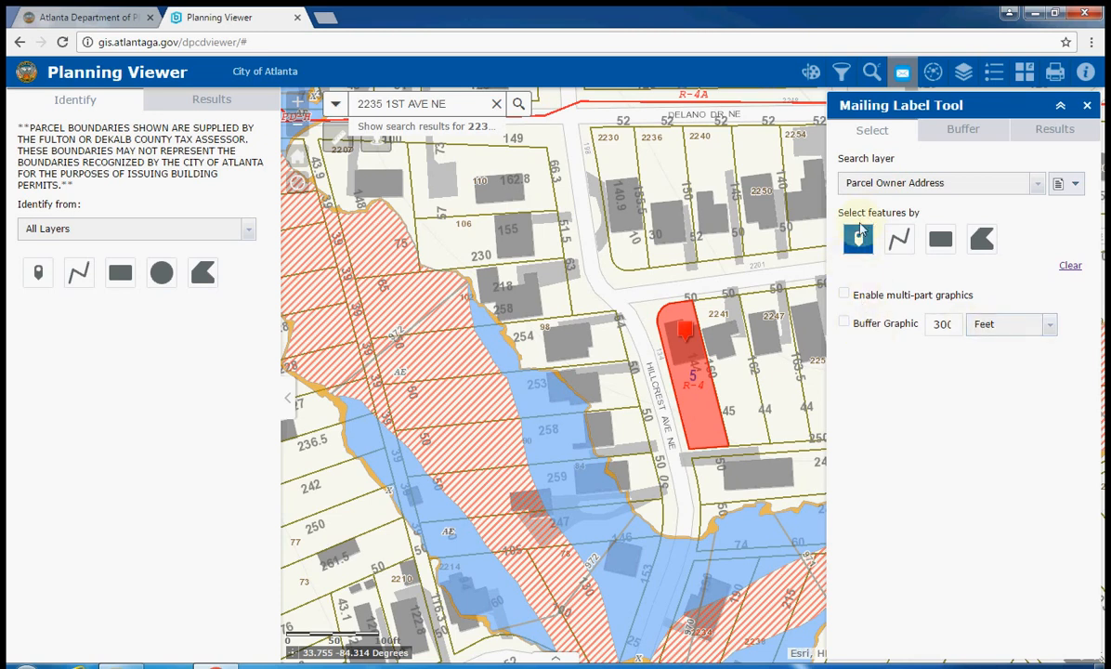
drag(703, 353, 613, 373)
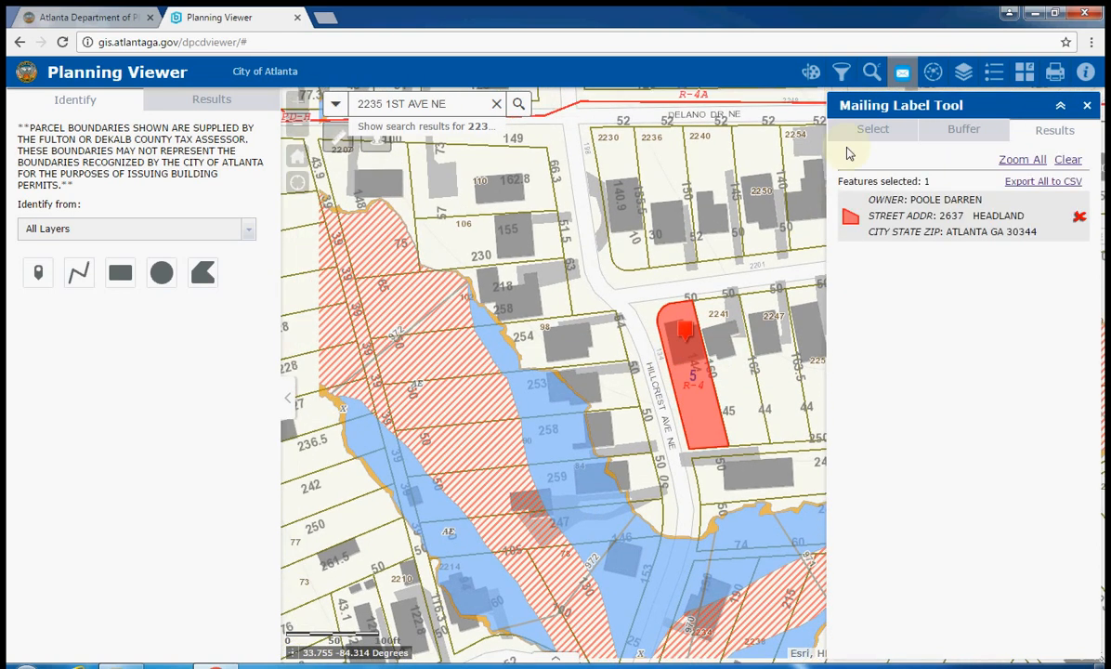
click(868, 130)
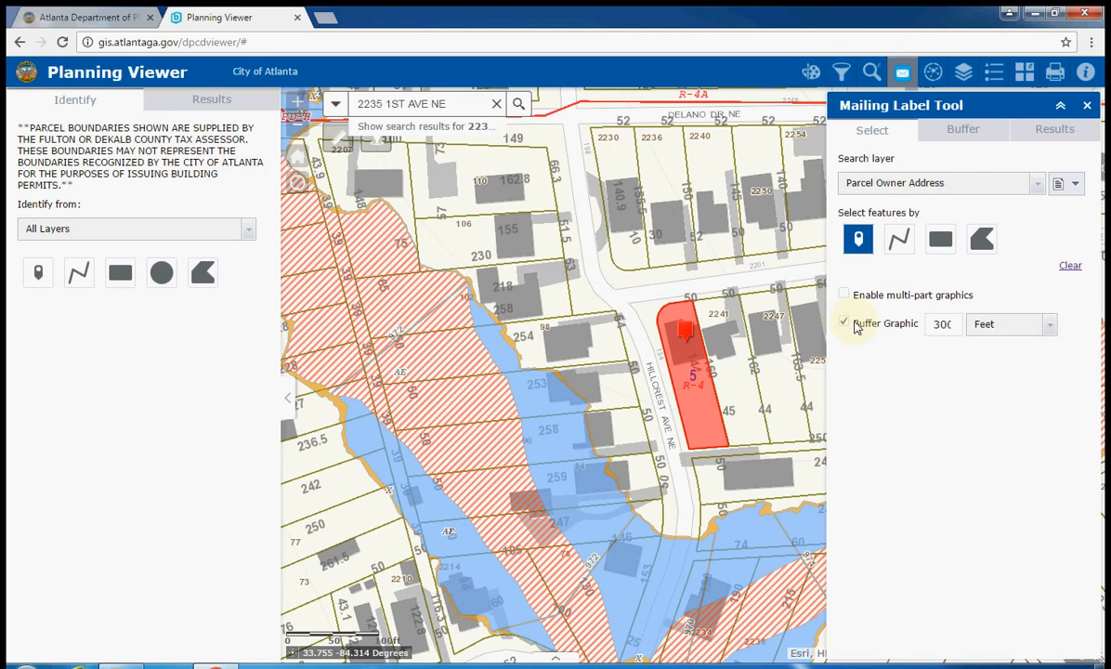
click(854, 237)
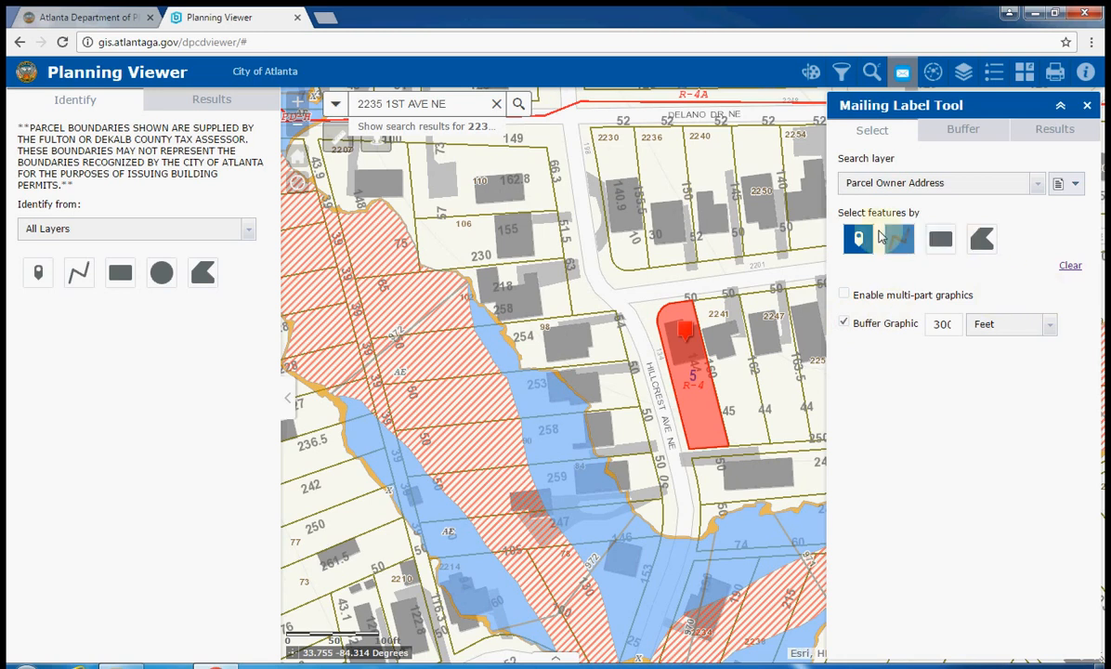
click(694, 369)
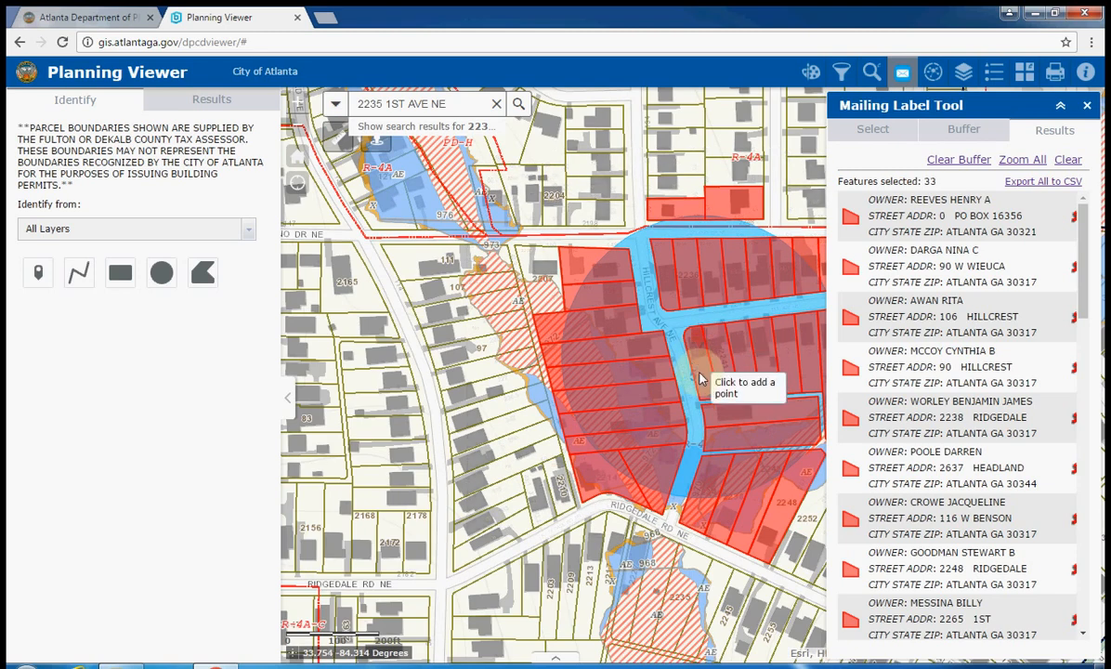
Switch to rectangle selection with Buffer Graphic and drag two boxes, one near Branham St NE
click(862, 131)
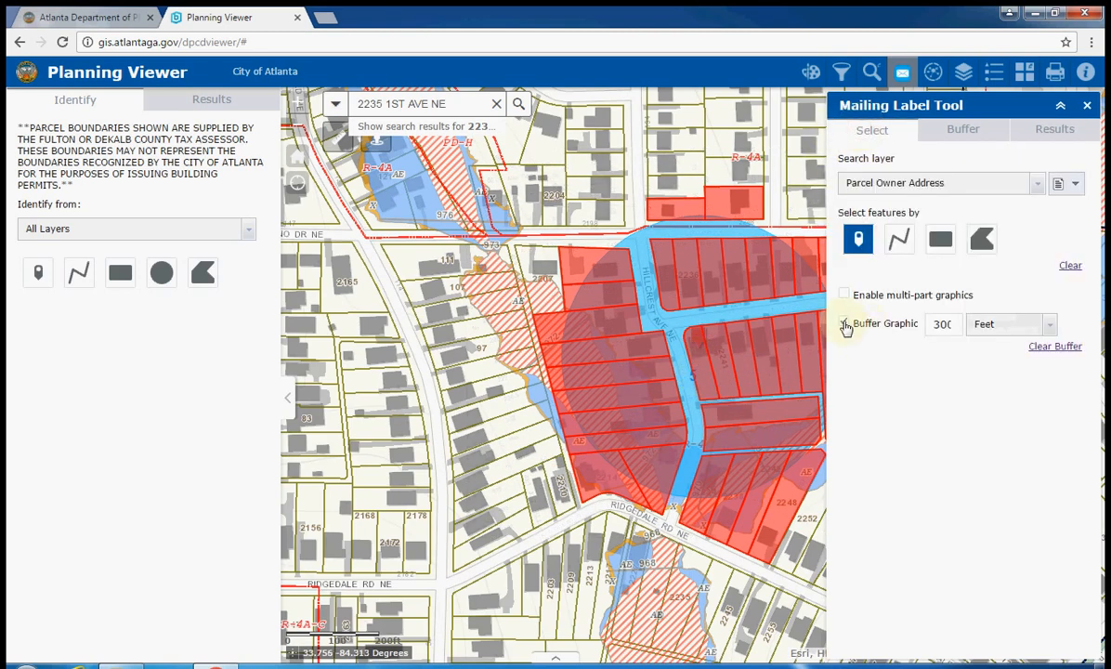
click(940, 240)
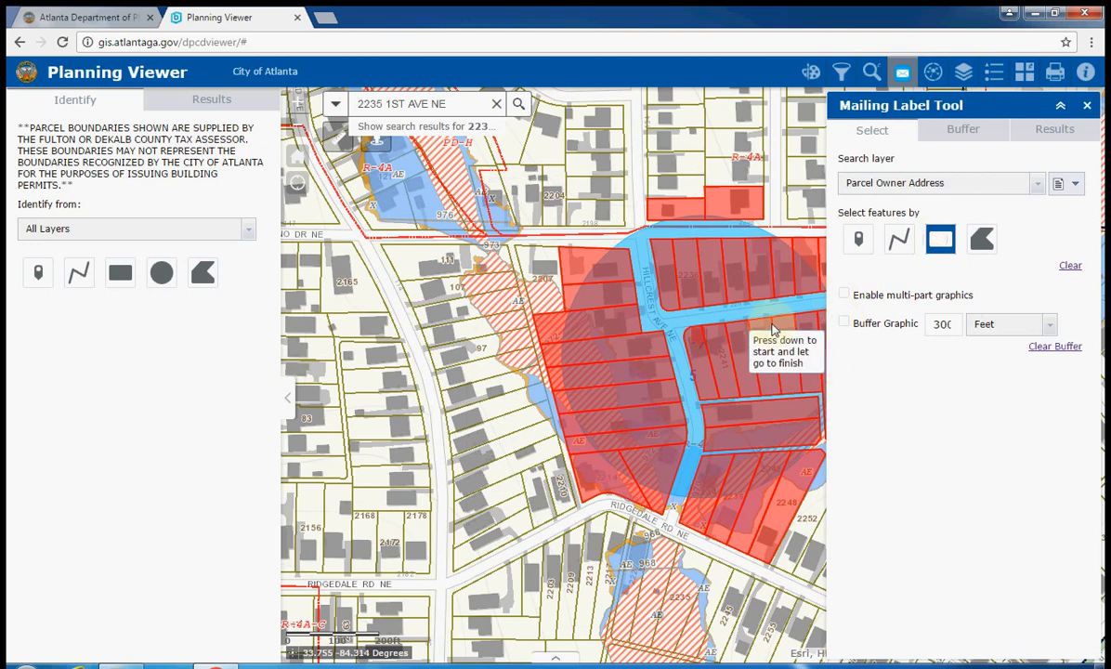
click(843, 324)
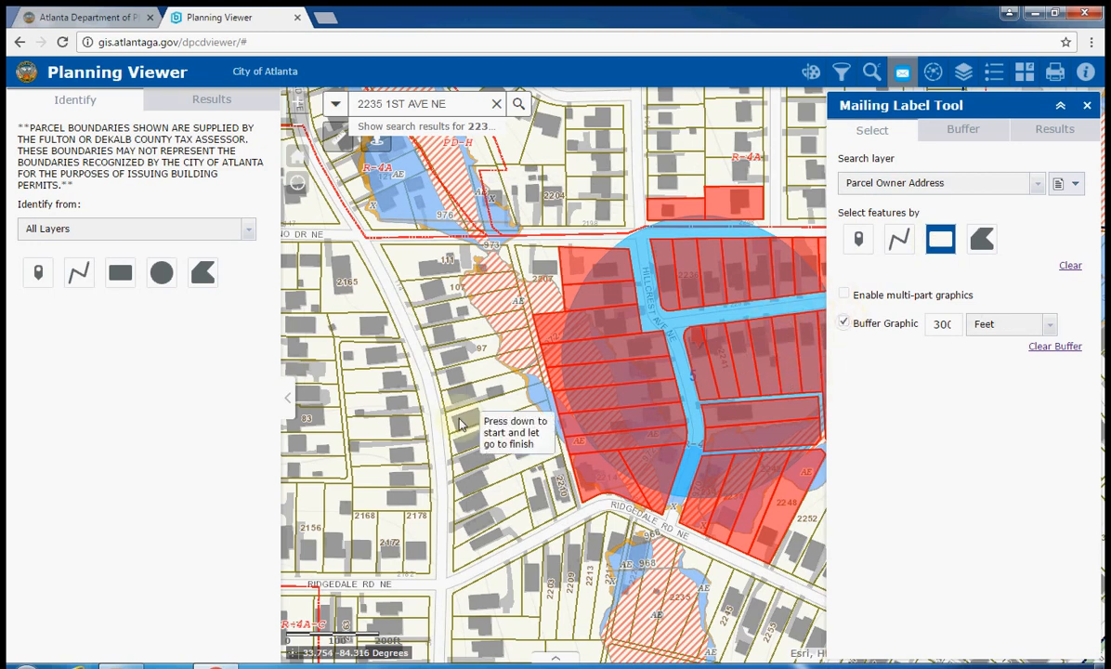
drag(448, 399, 452, 449)
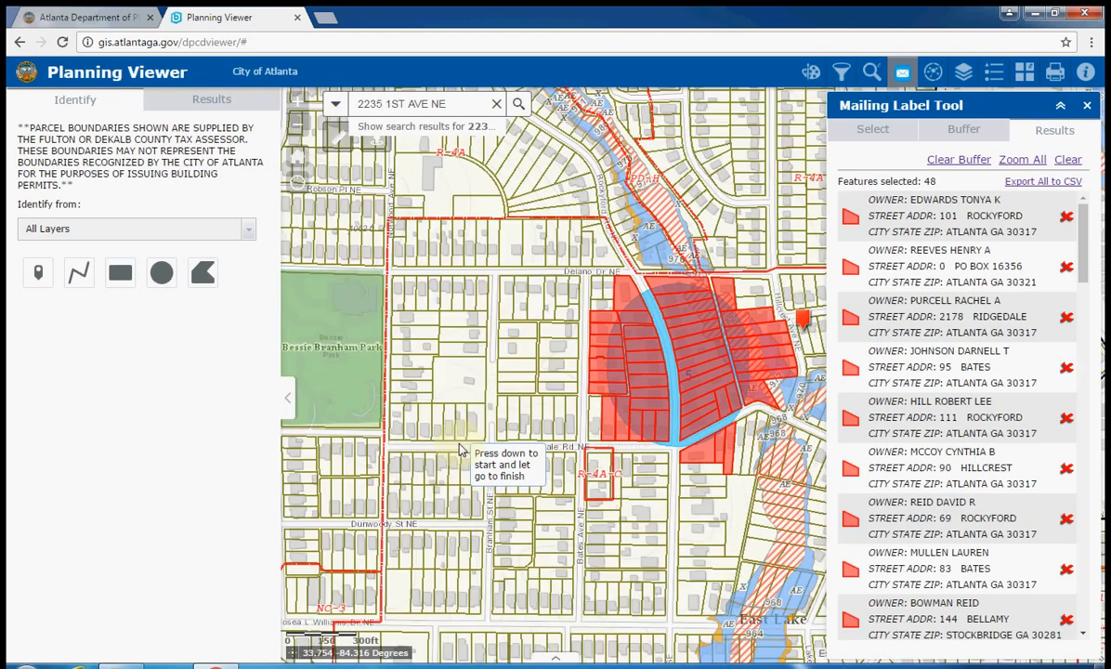
click(875, 130)
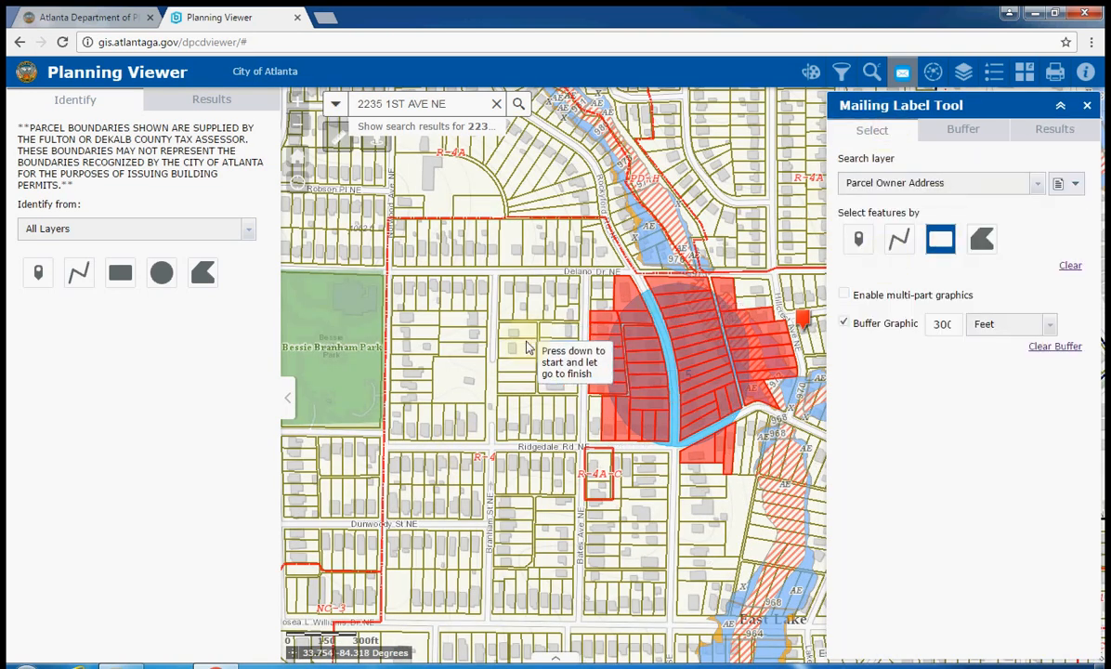
mouse_move(526, 341)
mouse_down()
mouse_move(527, 376)
mouse_move(570, 382)
mouse_up()
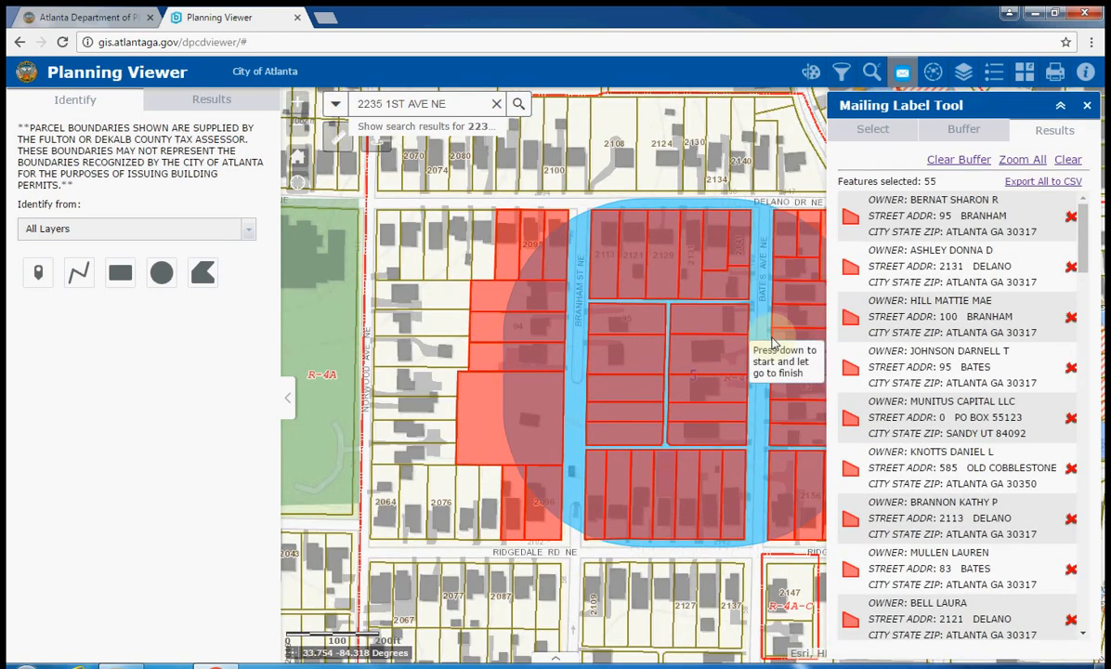
Clear the parcel selection and buffer, then switch back to single-point selection
click(889, 136)
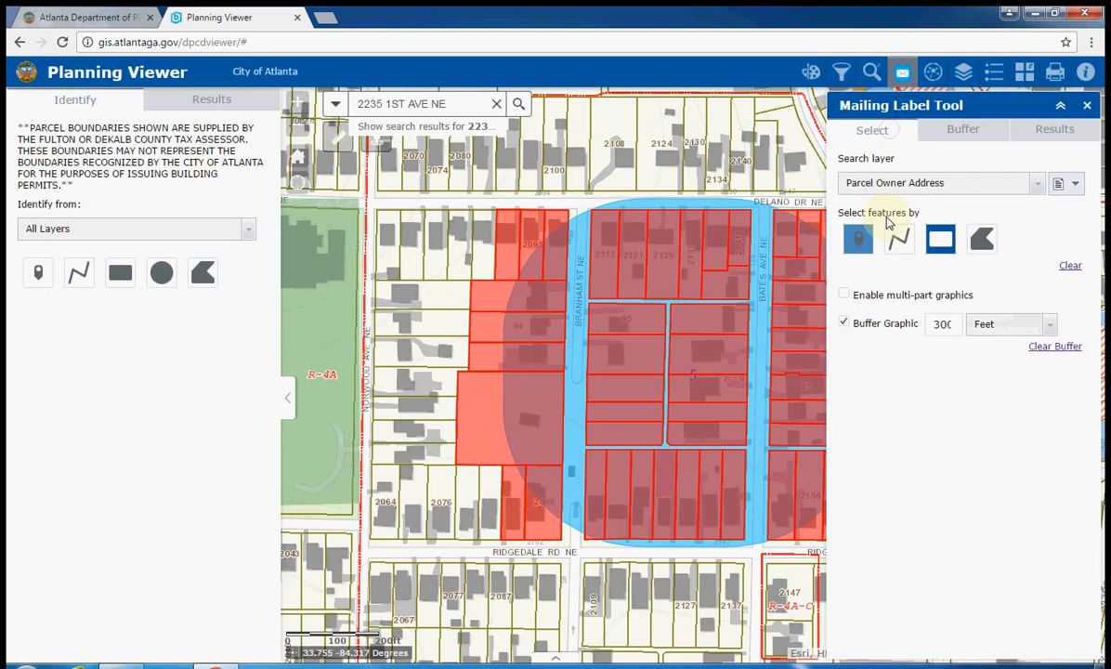
click(1068, 267)
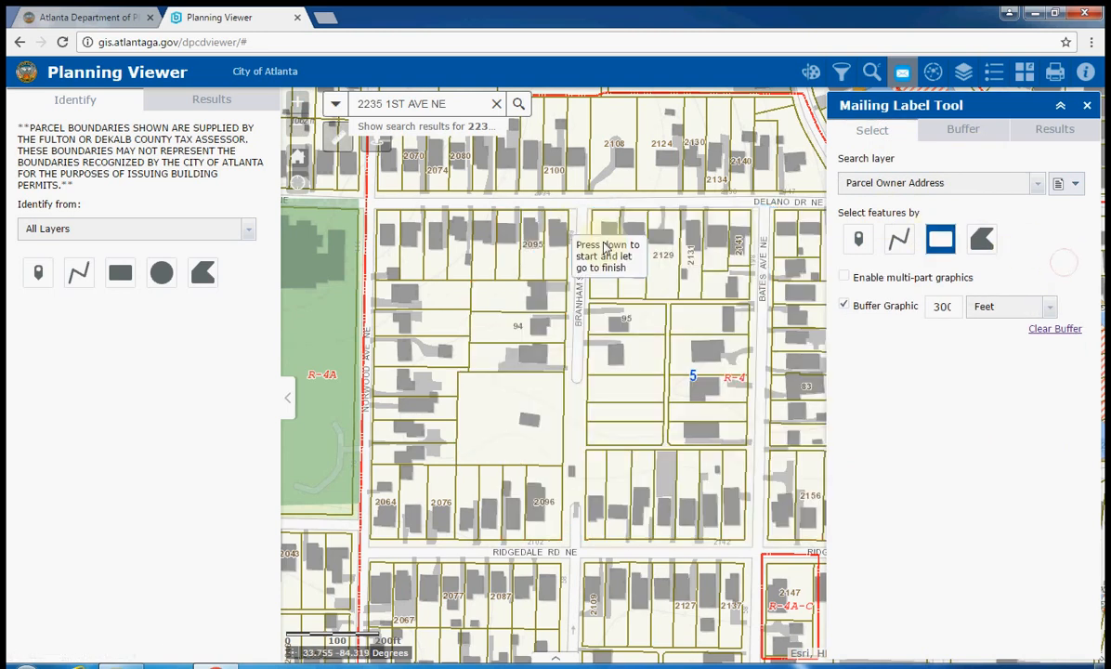
drag(583, 236, 325, 263)
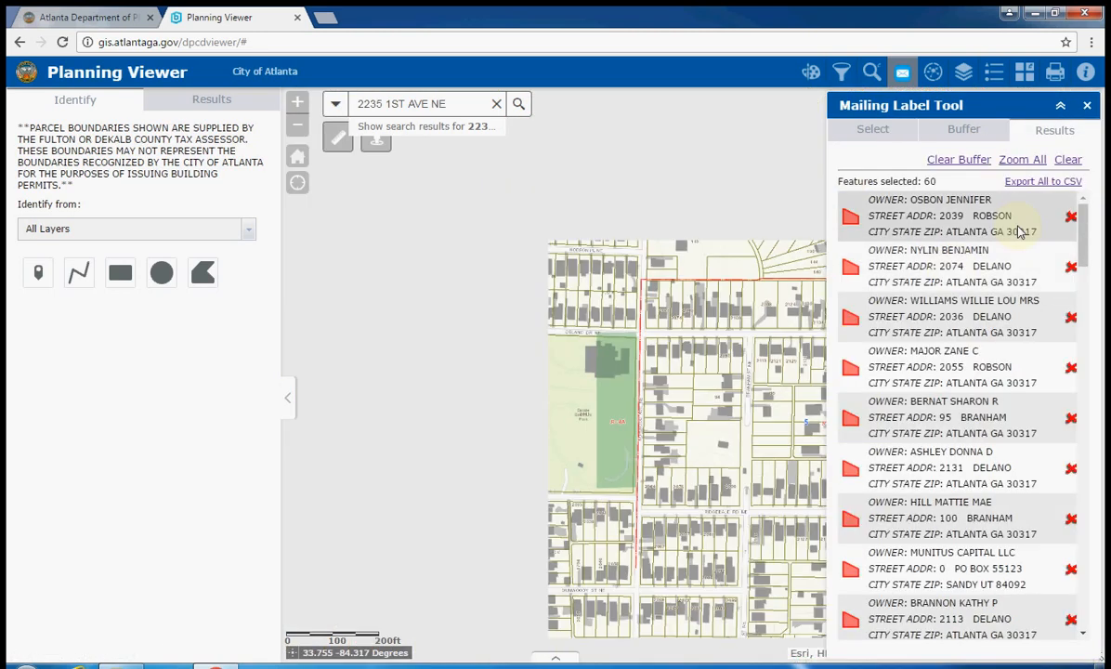
click(1068, 159)
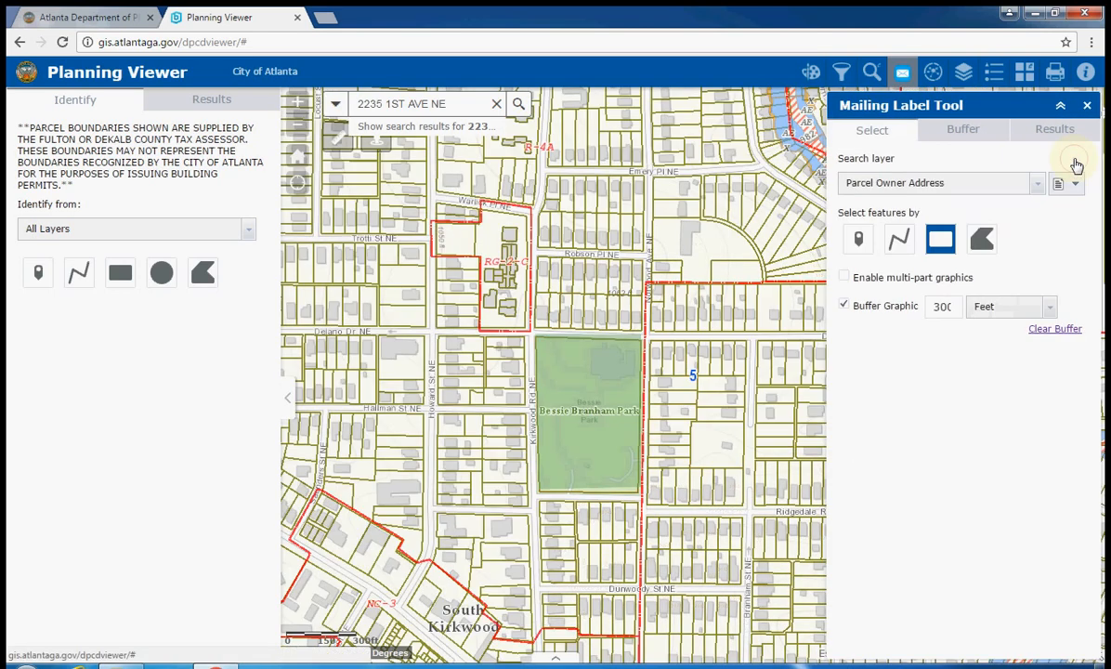
click(859, 240)
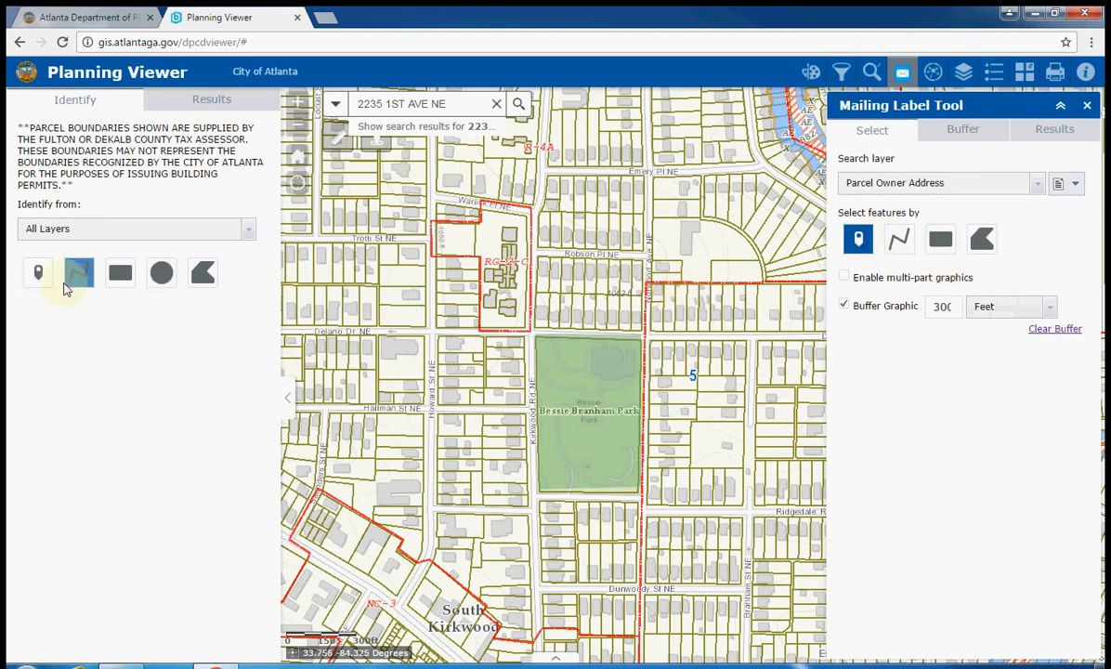
Zoom to Hillcrest Ave NE and 1st Ave NE and point-select the corner parcel
click(38, 272)
drag(704, 294, 423, 295)
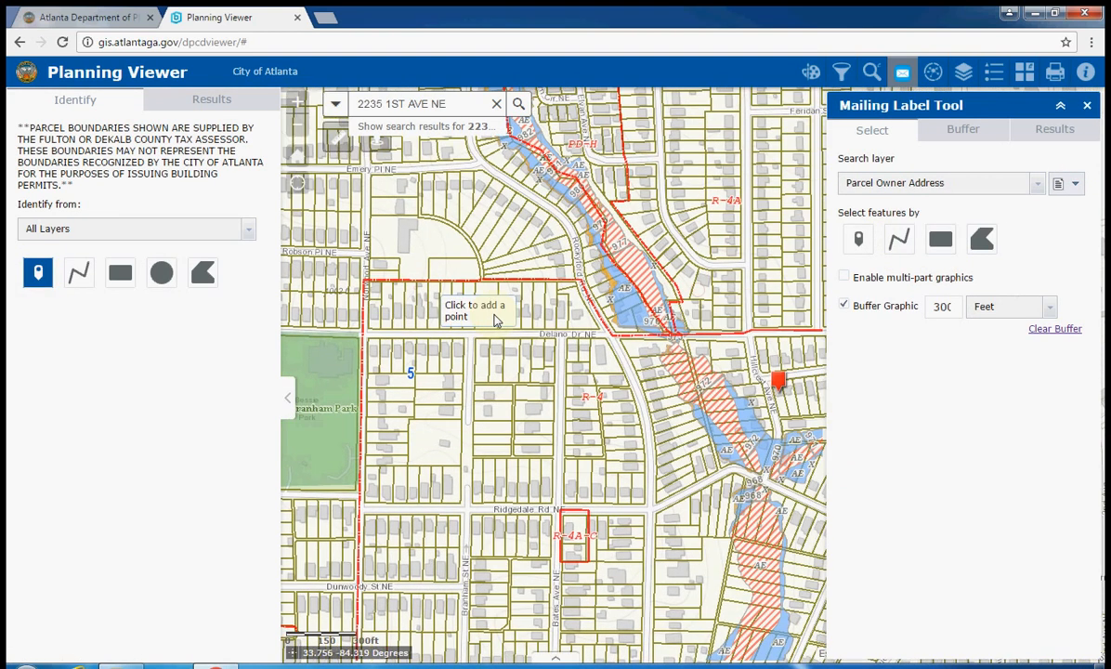
drag(697, 346, 466, 321)
double_click(560, 370)
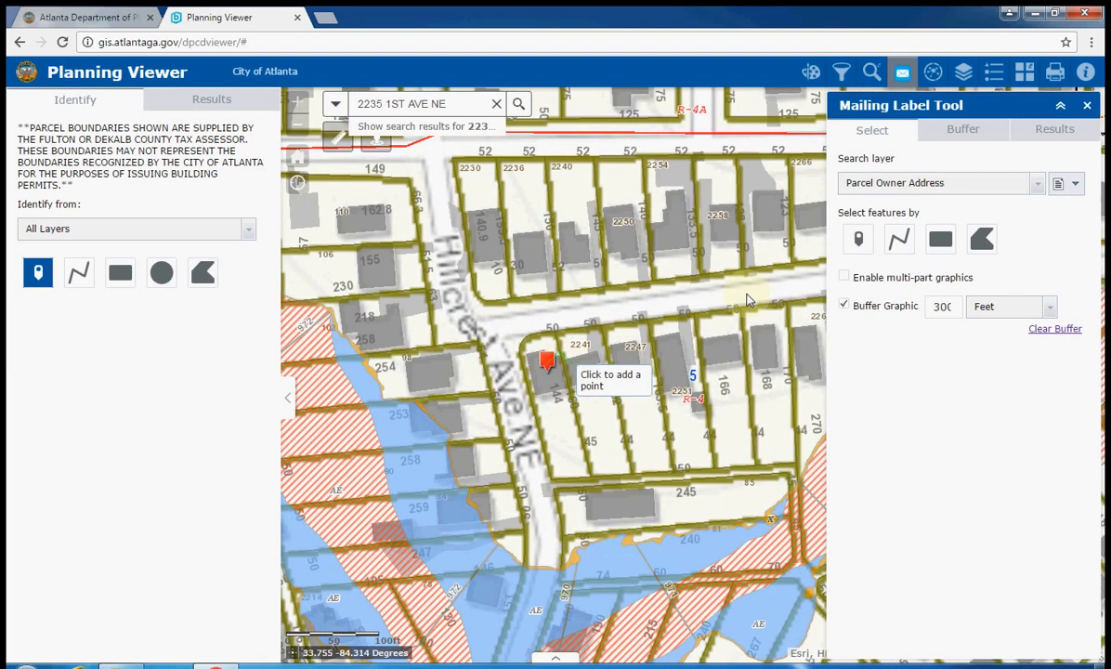
click(858, 238)
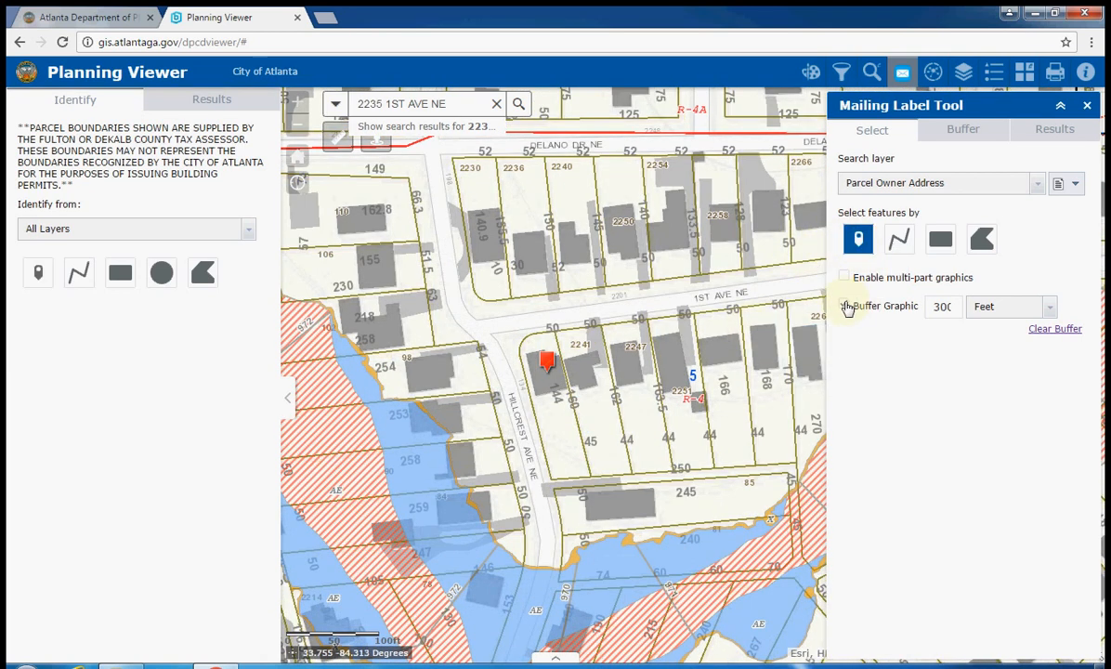
click(546, 401)
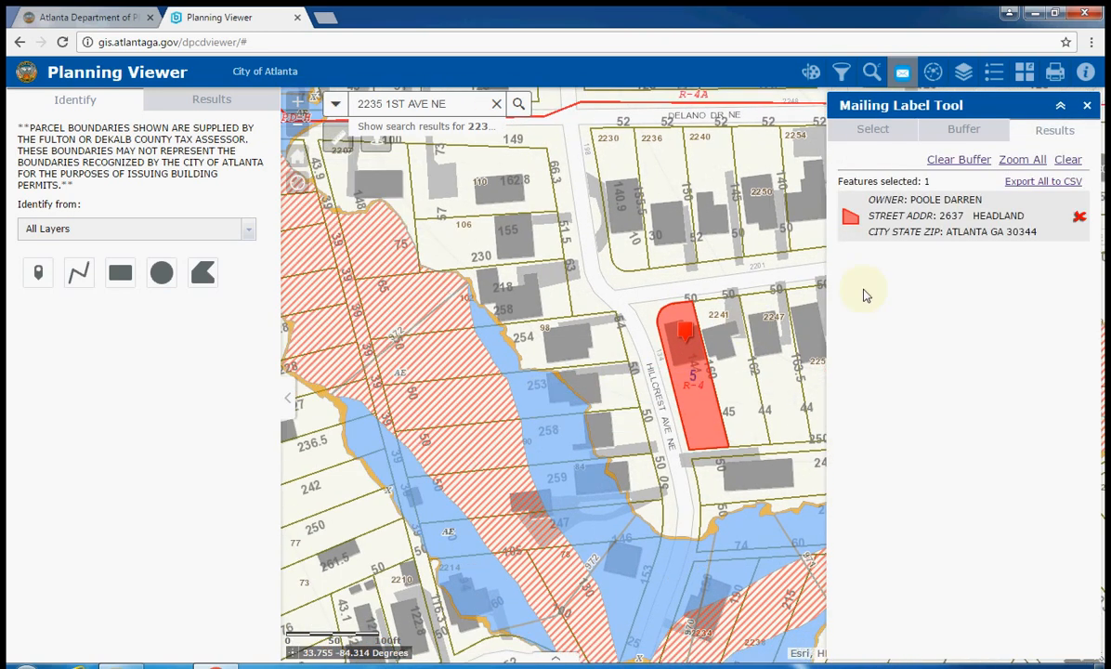
click(964, 132)
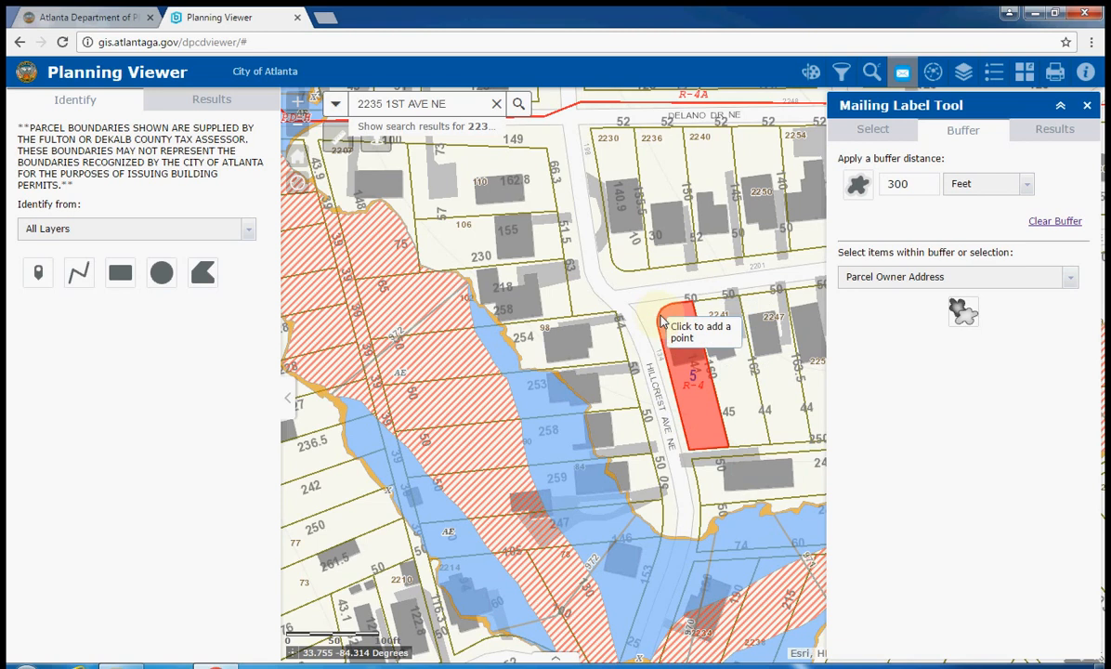
Apply the 300-foot buffer around the selected Hillcrest Ave NE parcel
click(685, 333)
click(912, 187)
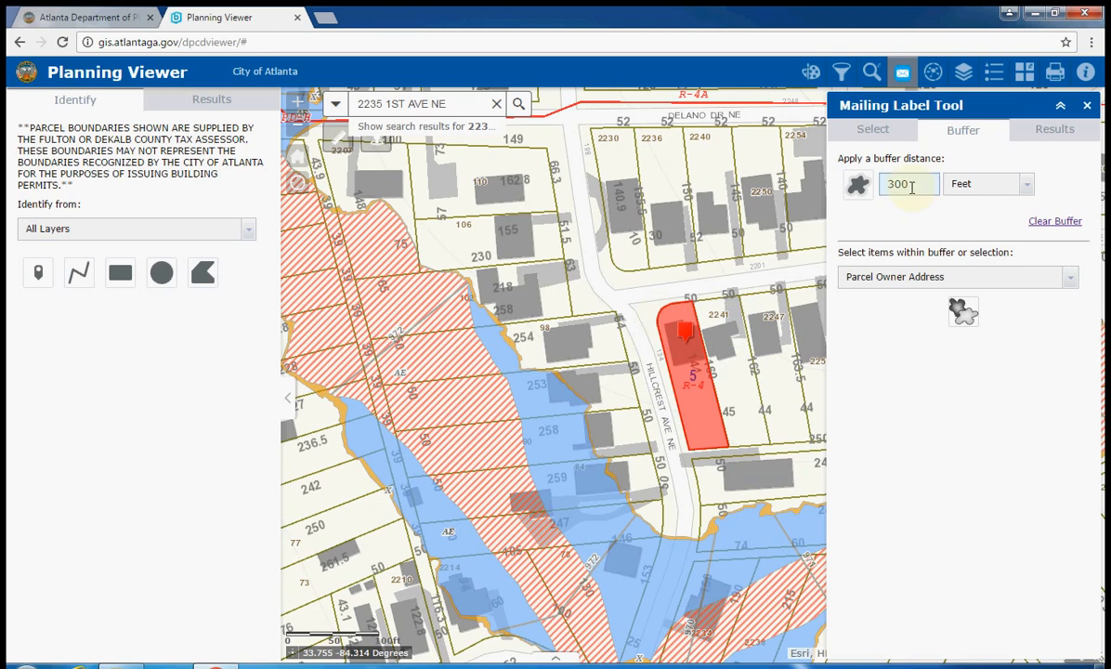
click(856, 189)
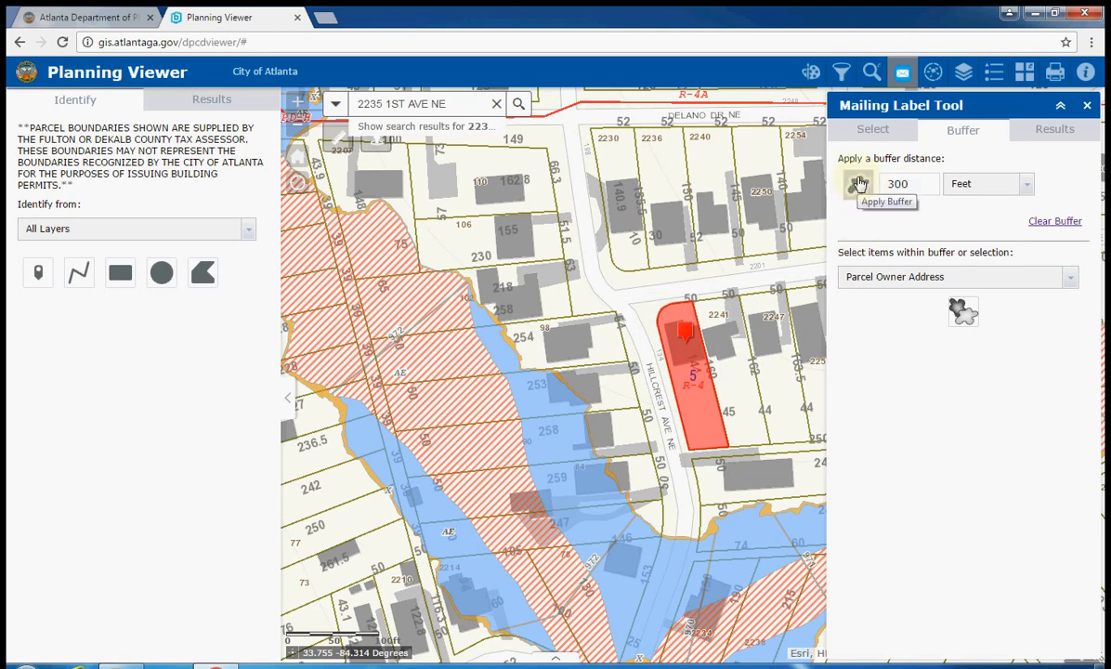
click(860, 184)
click(1064, 222)
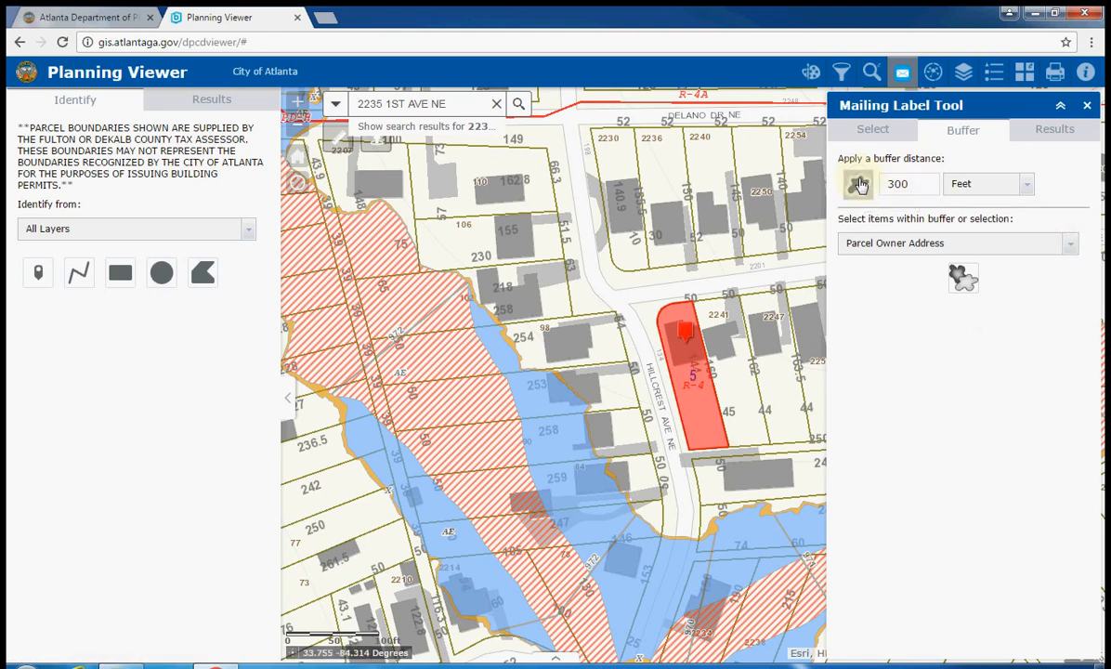
Check the selected parcel in results, re-pick point selection and reopen the 300-foot buffer settings
click(870, 129)
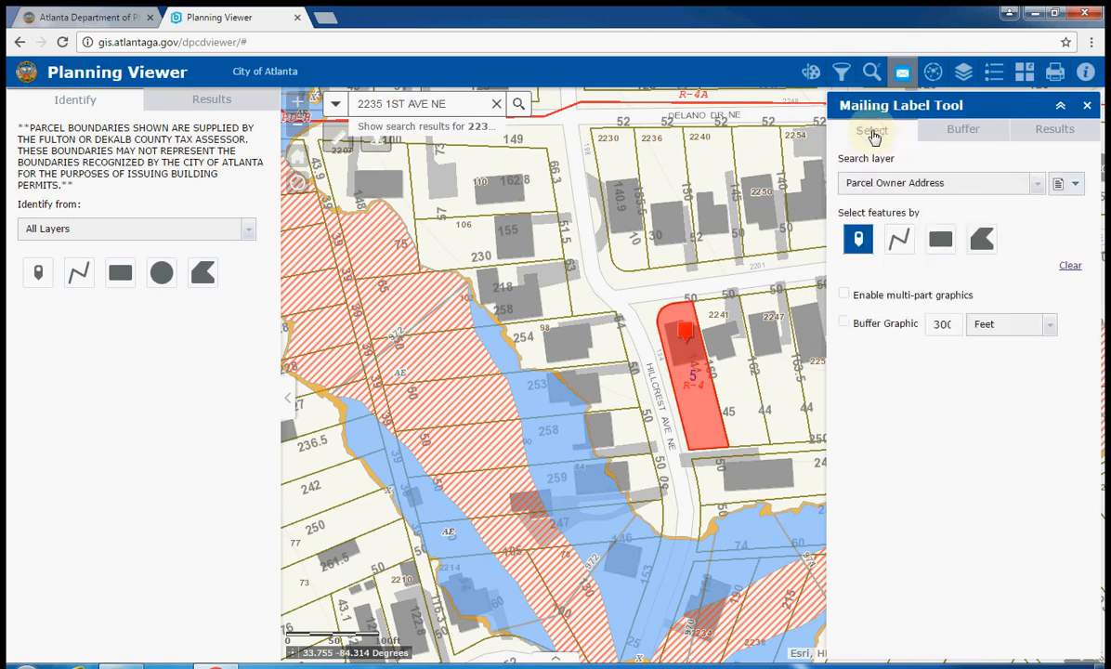
click(1041, 132)
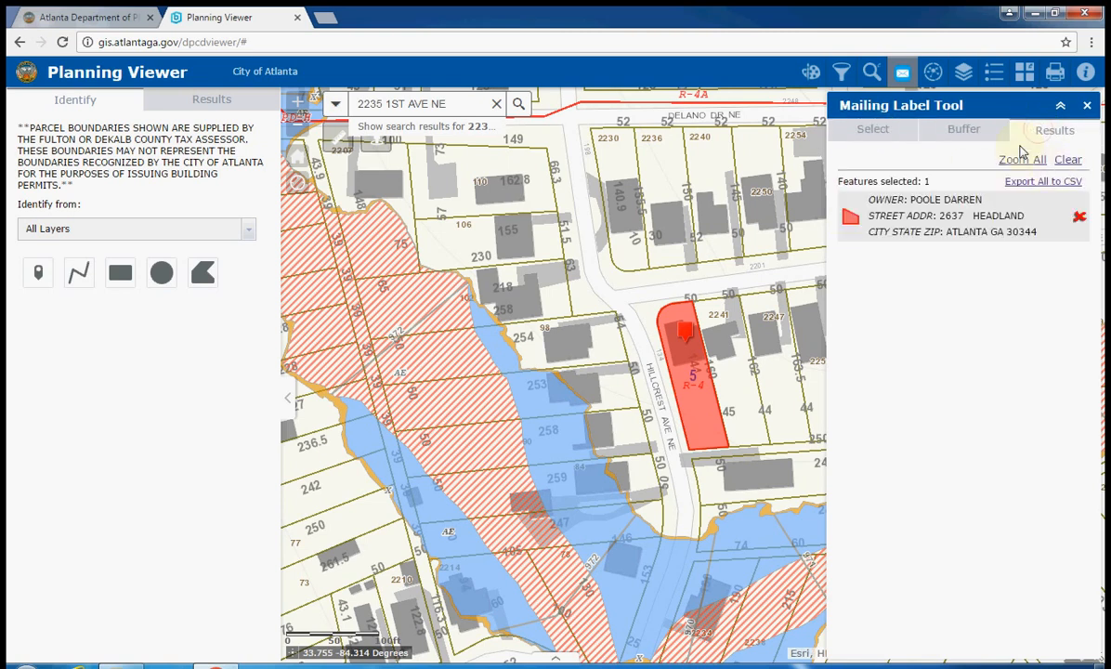
click(963, 129)
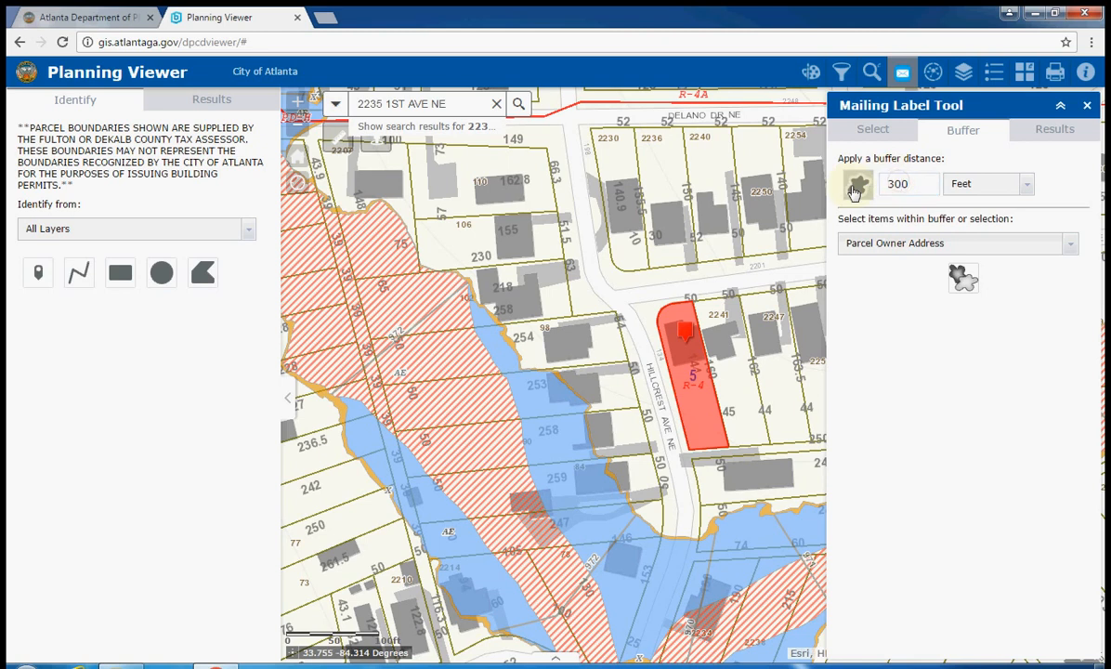
drag(717, 355, 656, 356)
click(878, 132)
click(859, 242)
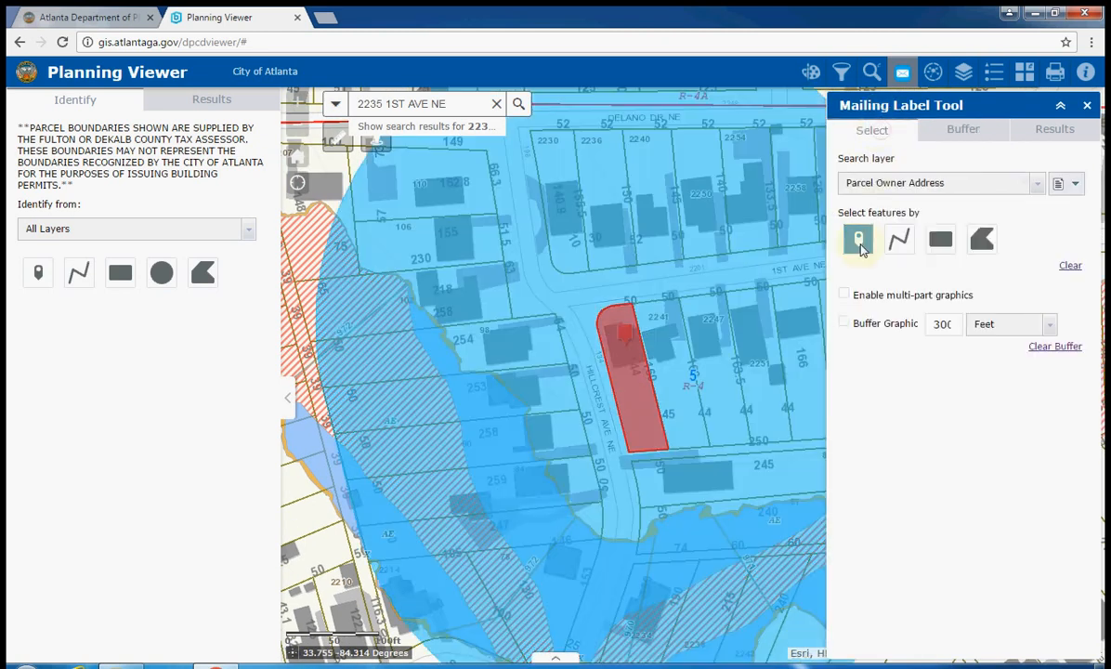
click(958, 135)
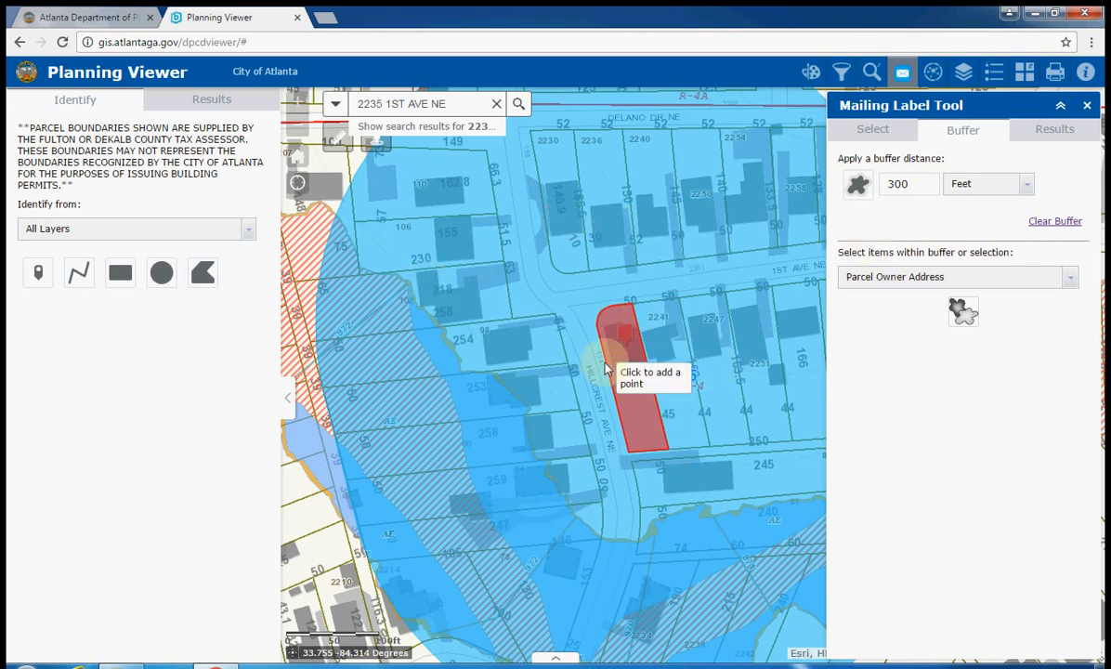
Select Parcel Owner Address within the 300-foot buffer, listing owner addresses of 45 parcels
scroll(604, 367, down, 1)
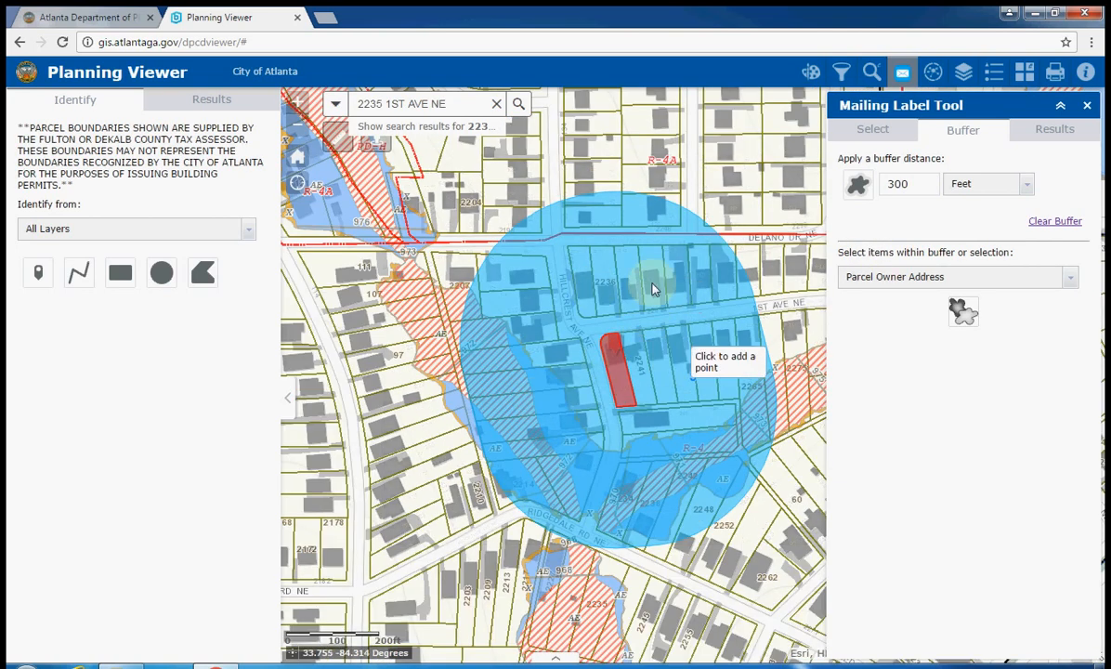
click(923, 276)
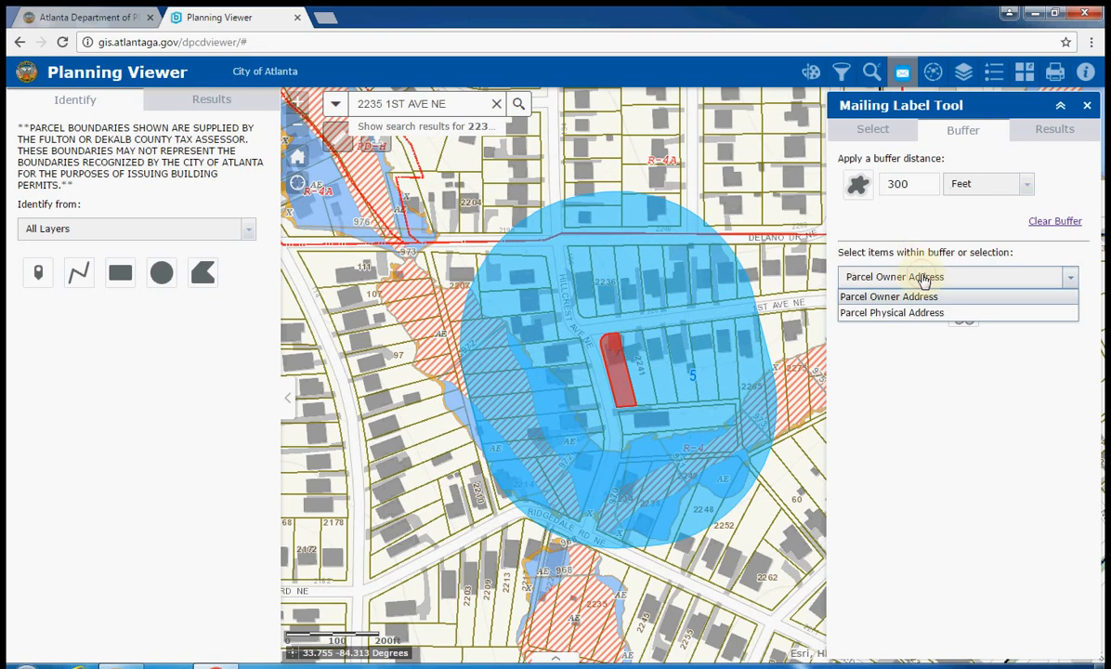
click(927, 299)
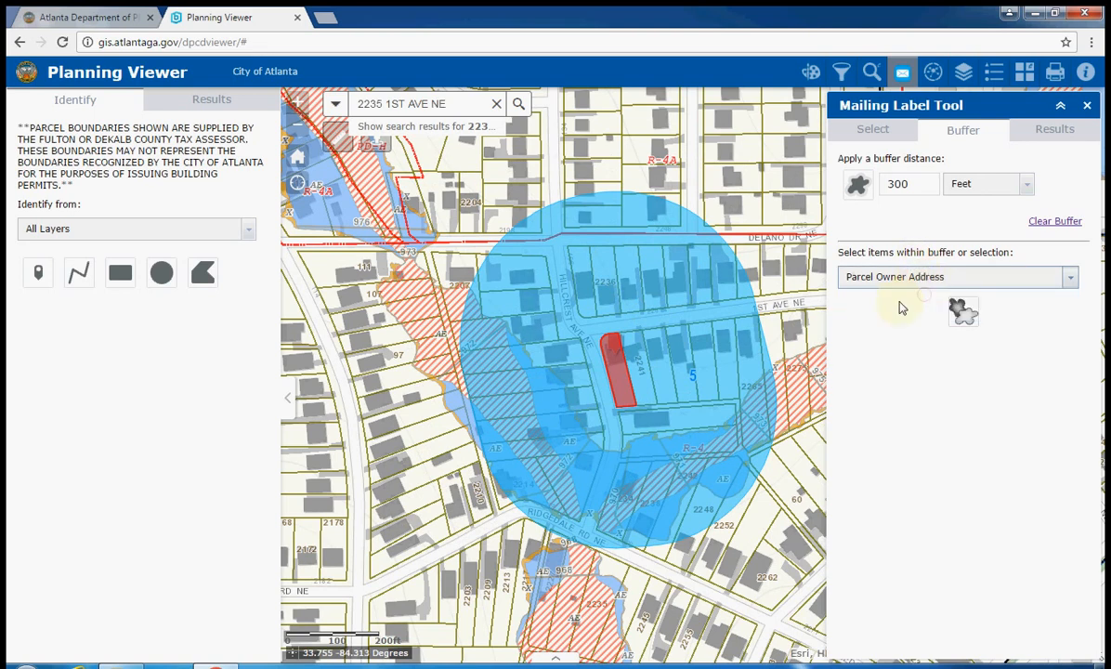
click(961, 317)
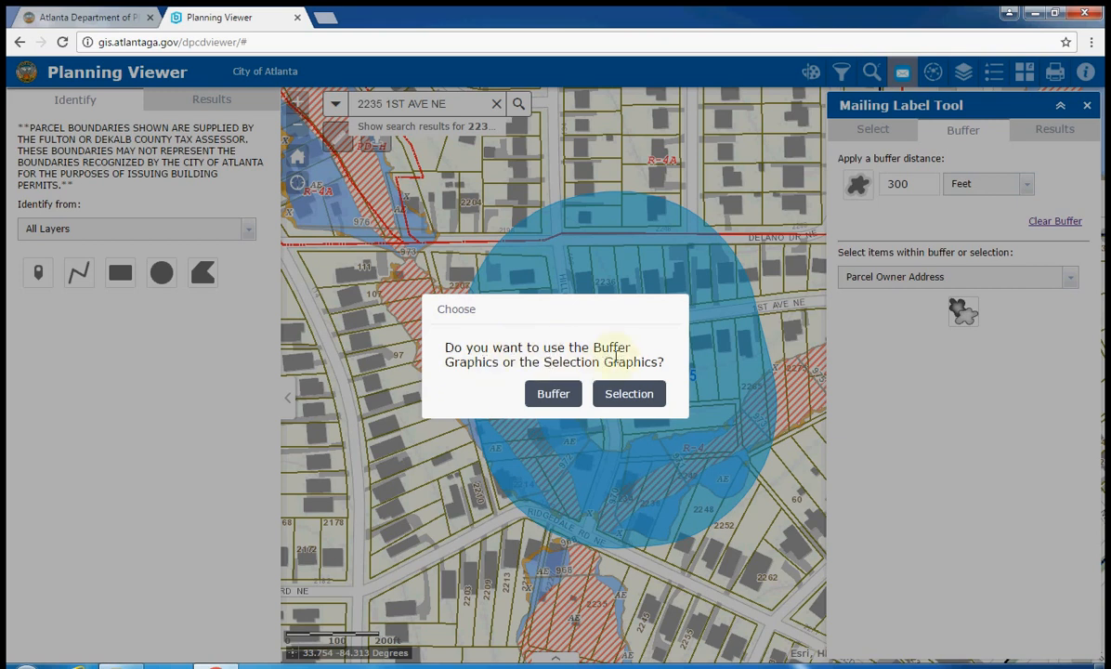
click(553, 400)
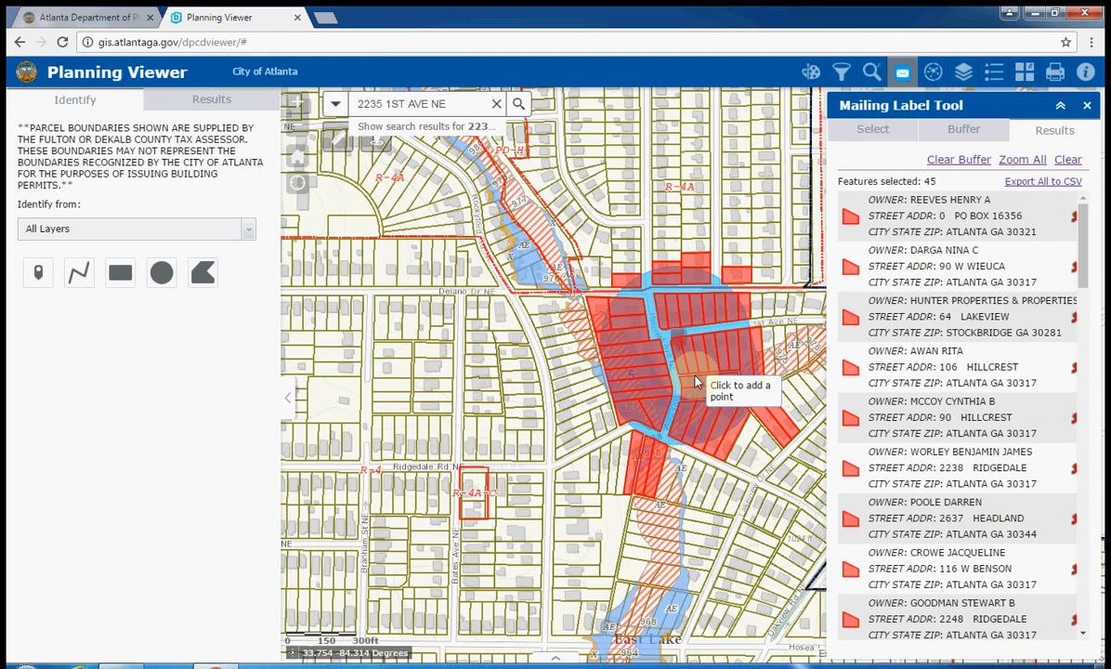
scroll(1013, 279, down, 10)
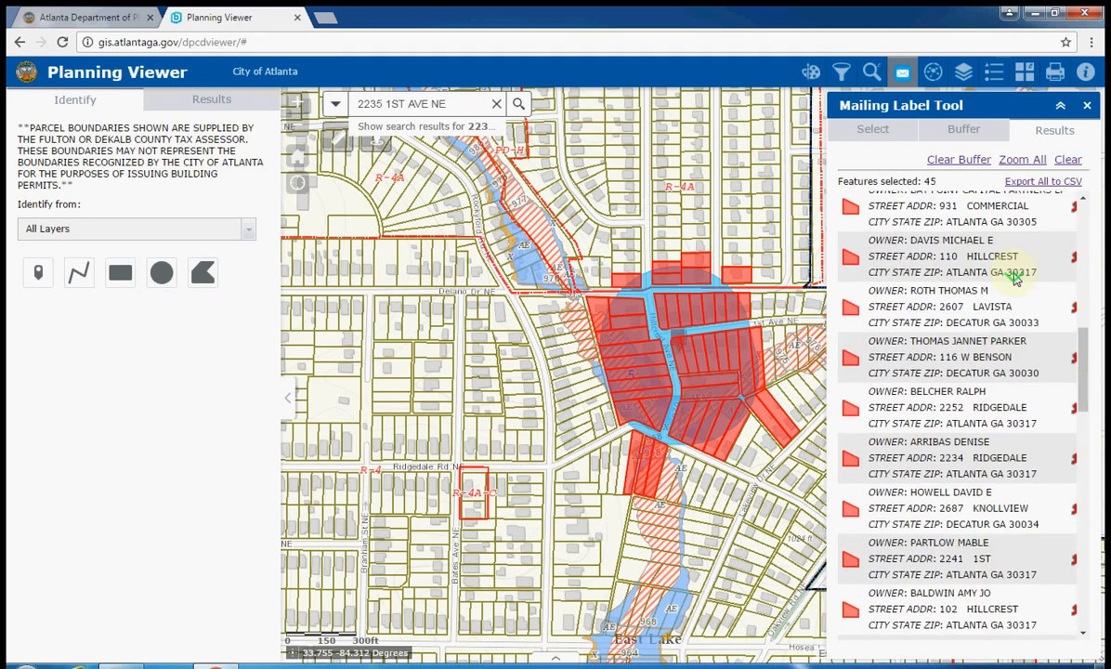
scroll(1013, 279, down, 5)
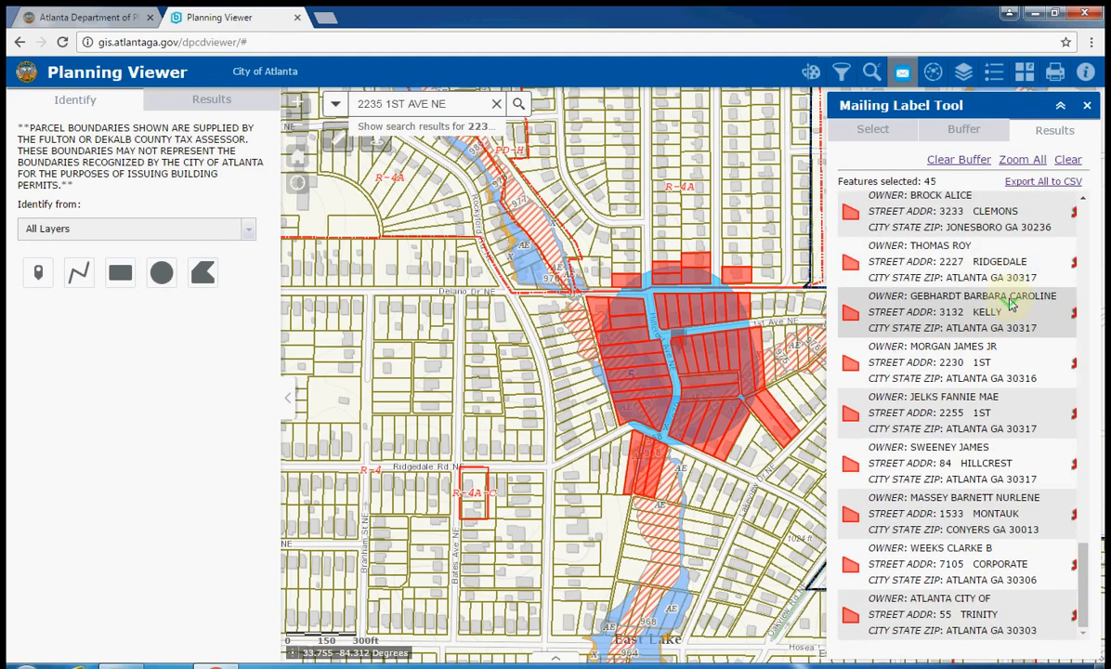
scroll(1011, 303, up, 15)
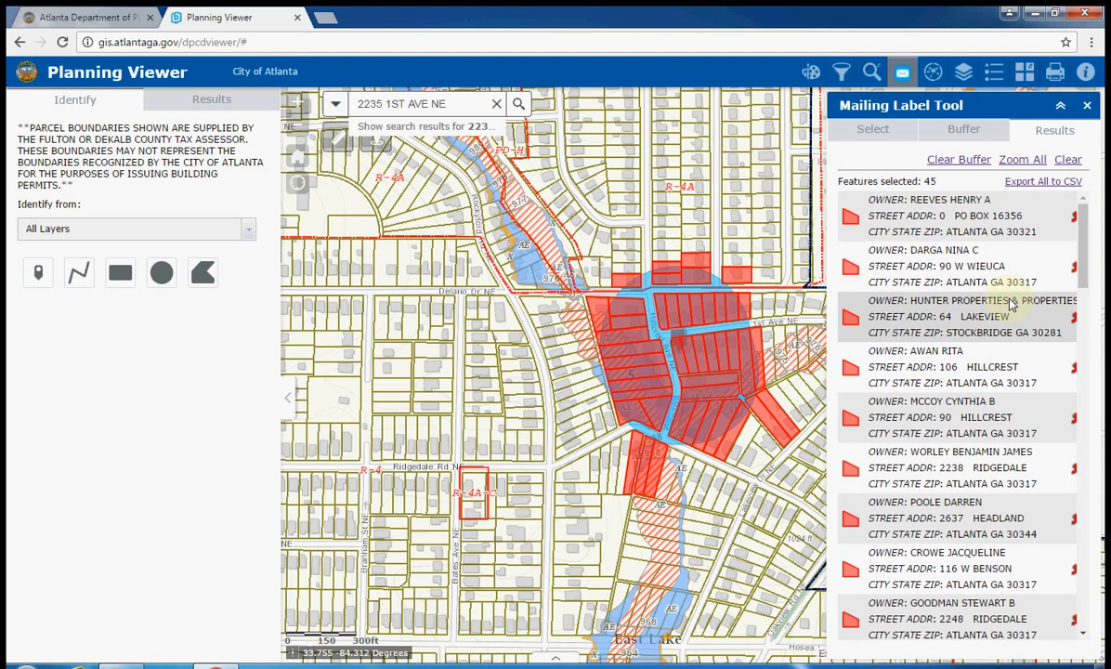
Export all 45 owner addresses to CSV and show the downloaded file in its folder
click(1069, 184)
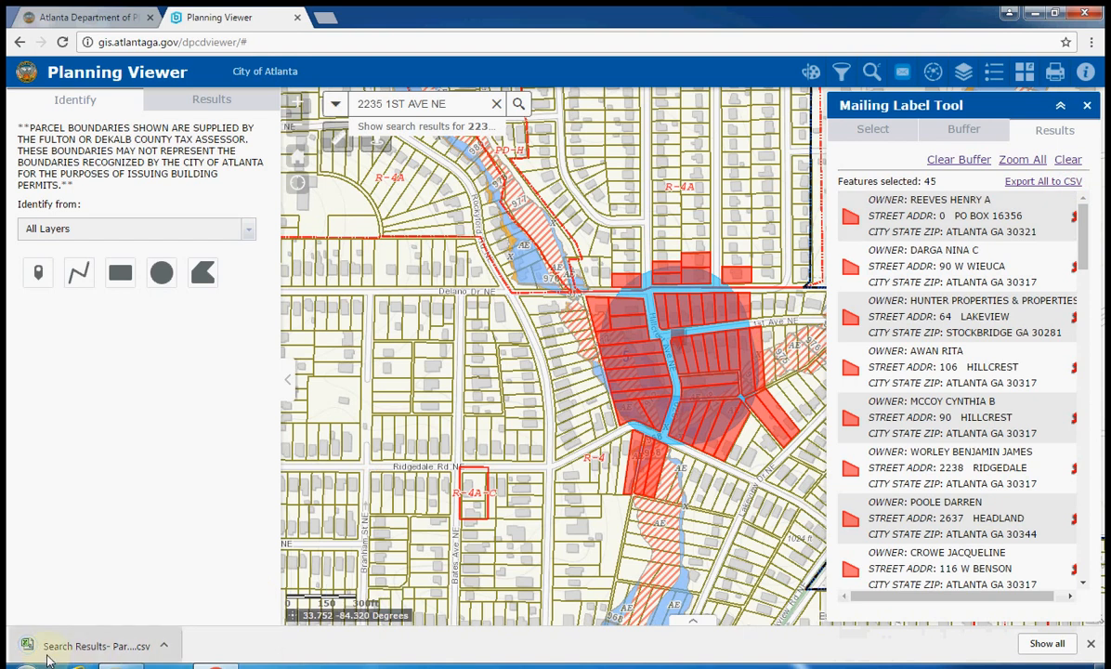
click(29, 643)
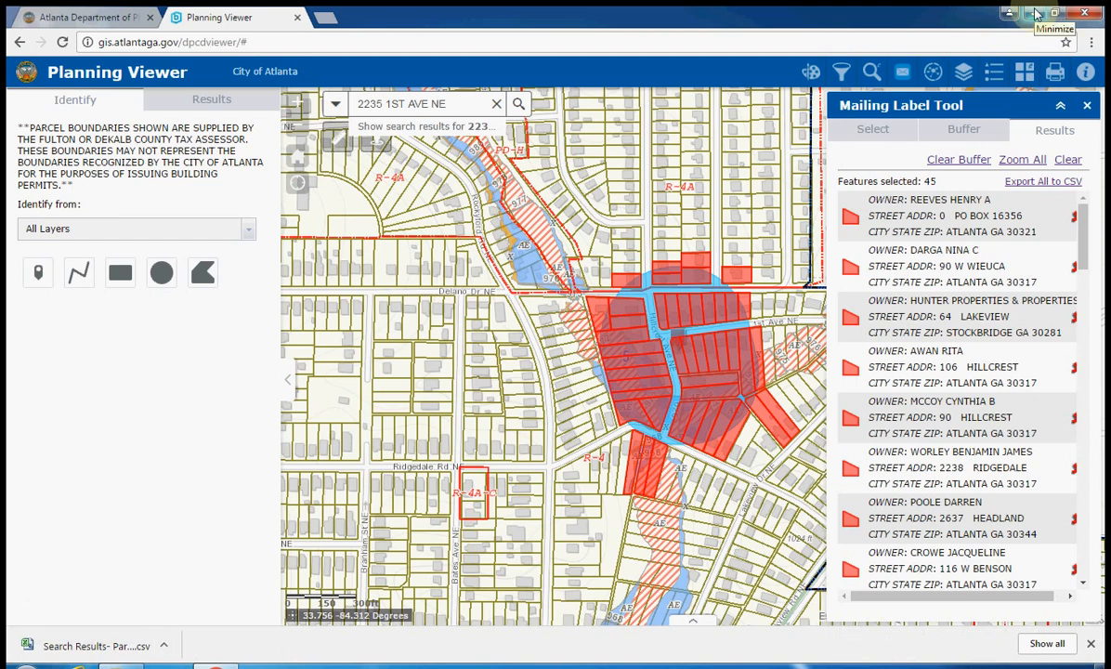
click(163, 644)
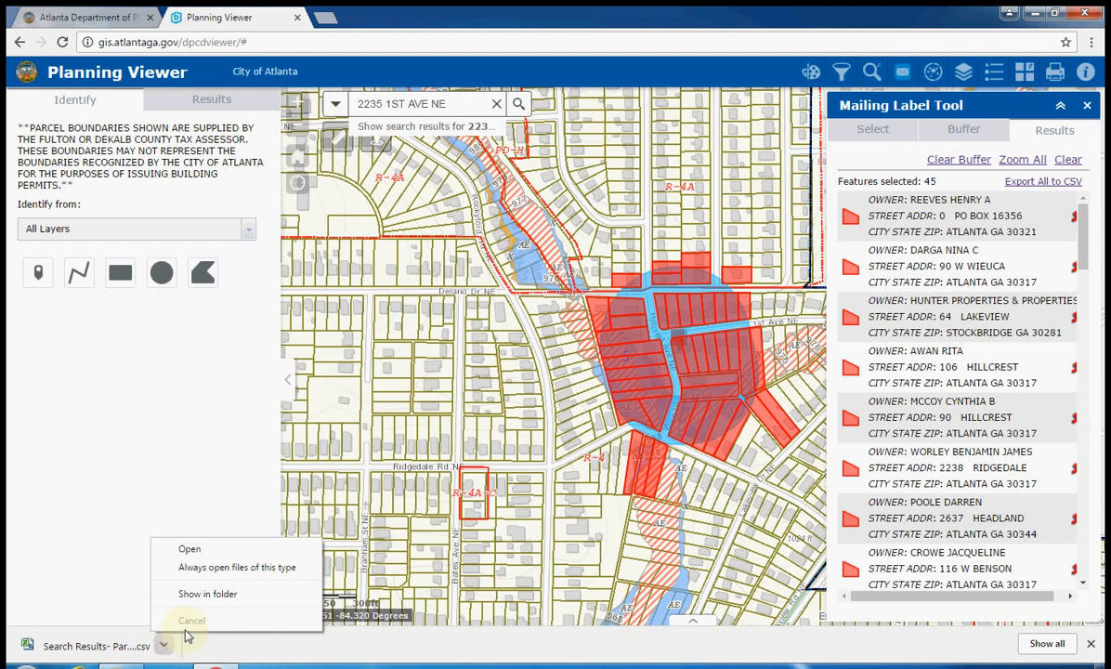
click(210, 594)
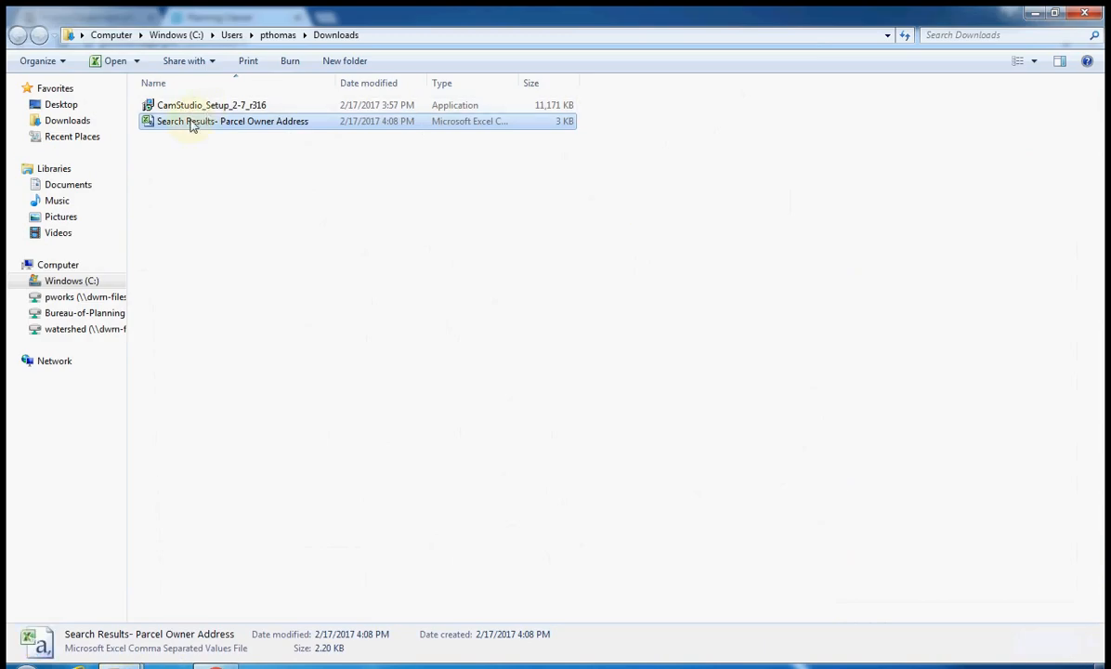
Minimize the Downloads and browser windows and open the BZA Mail Merge document from the desktop
click(1034, 15)
click(1026, 13)
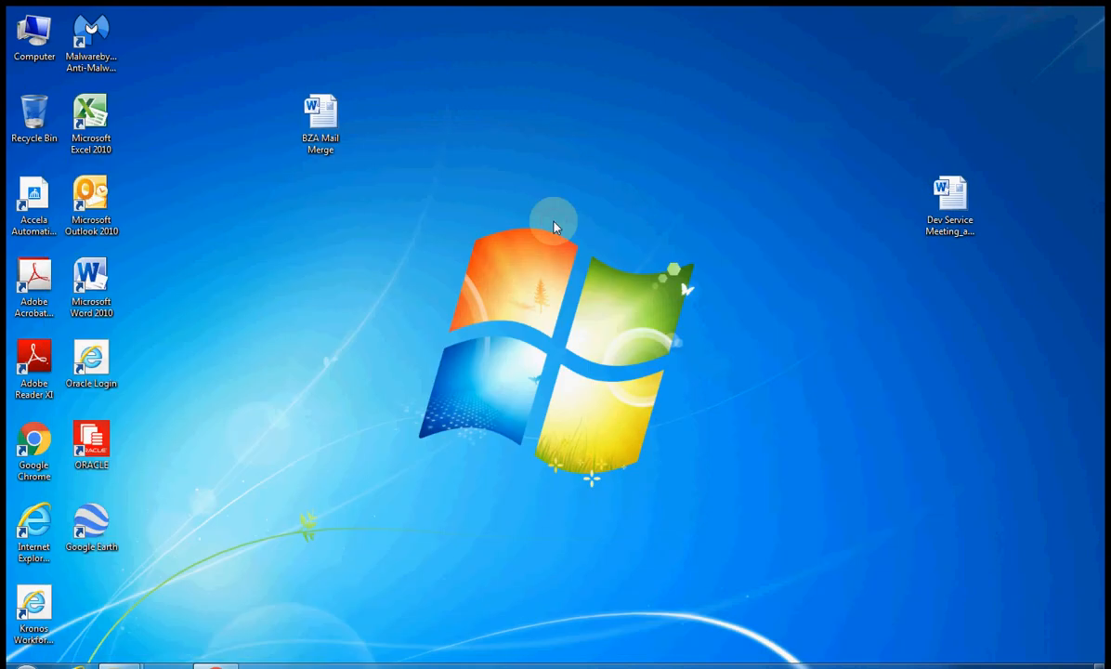
double_click(312, 104)
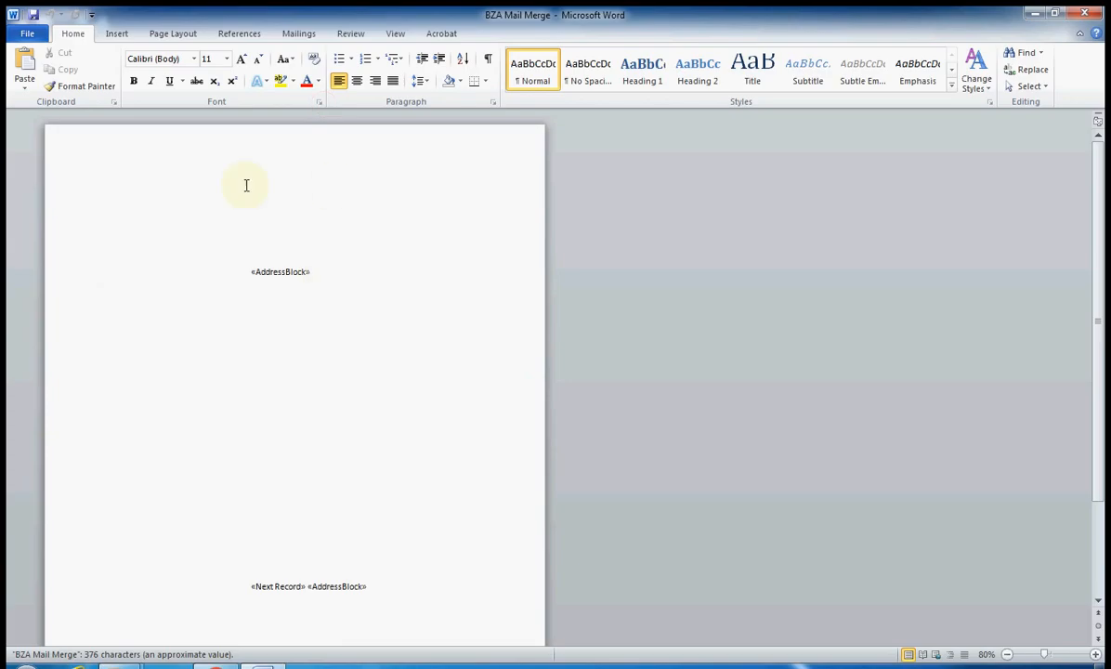
Choose the Parcel Owner Address CSV in Downloads as an existing recipient list, accepting the default encoding
click(299, 34)
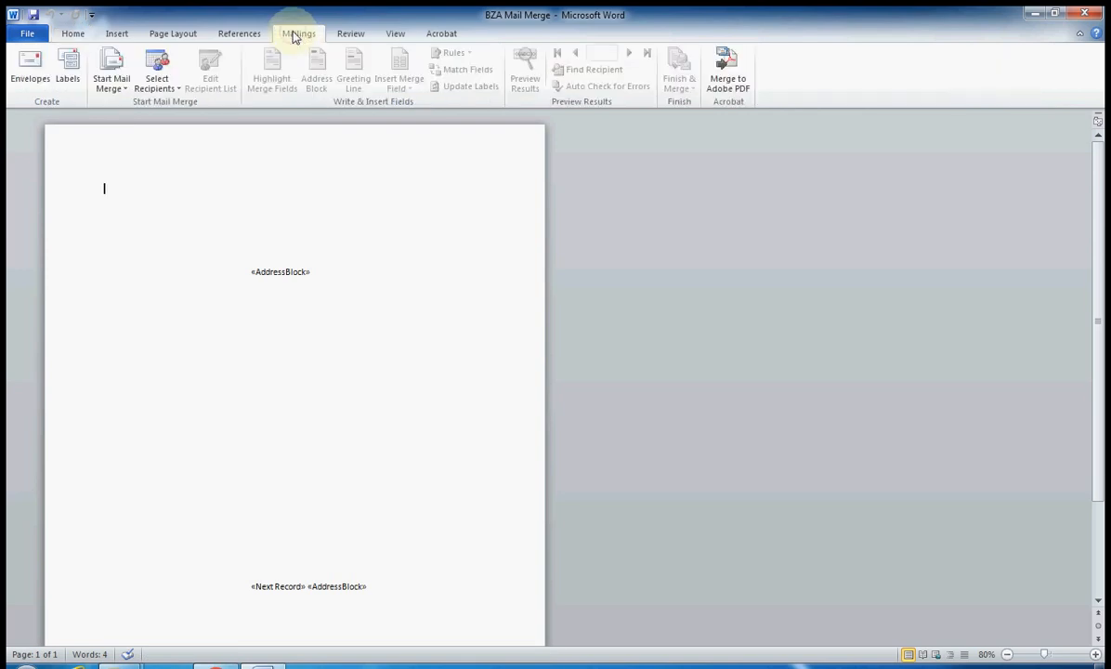
click(113, 83)
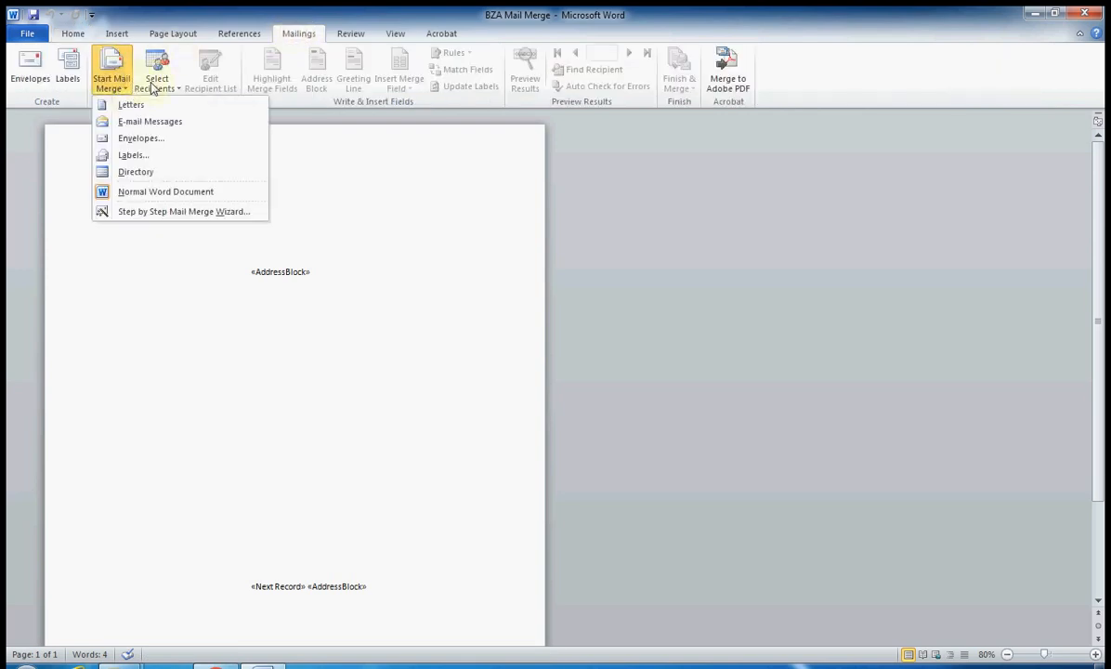
click(154, 83)
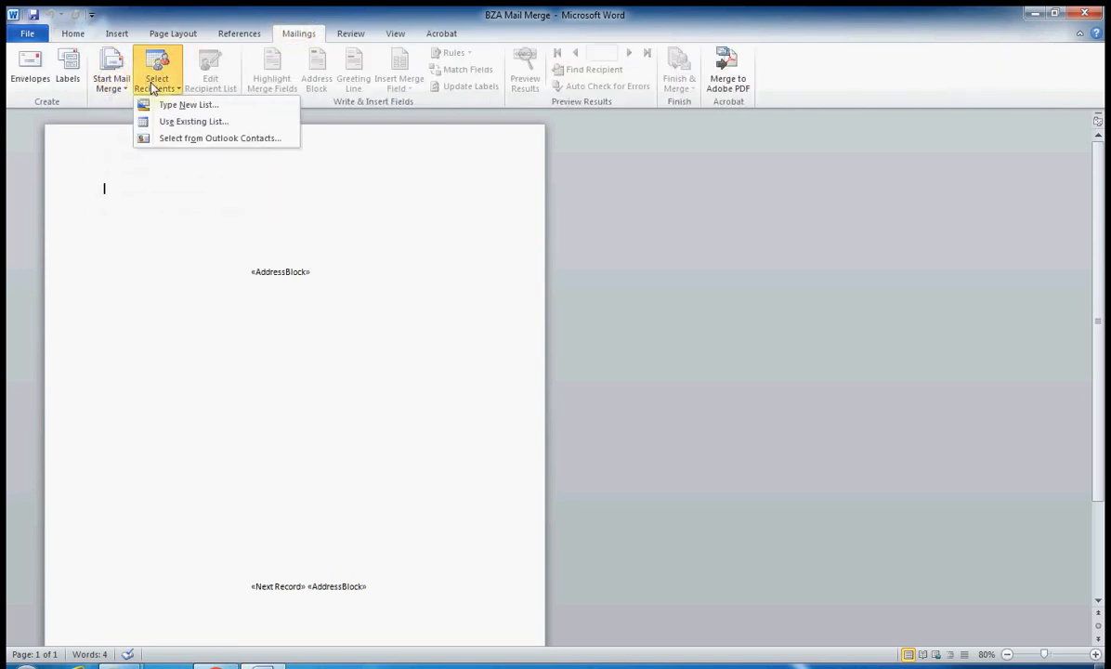
click(179, 121)
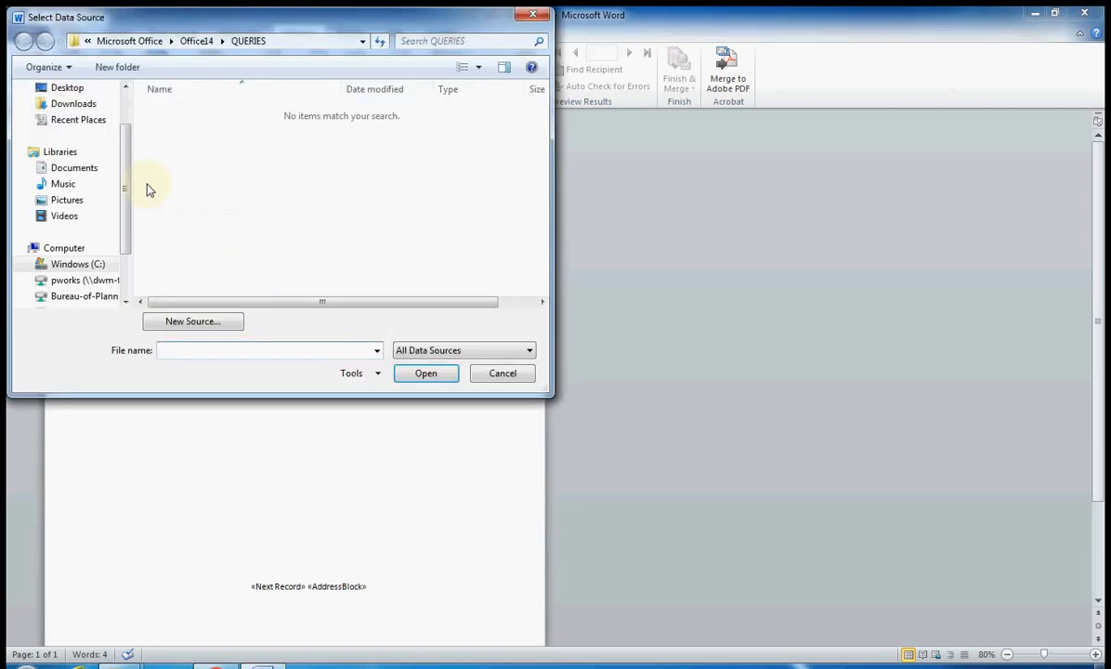
click(86, 105)
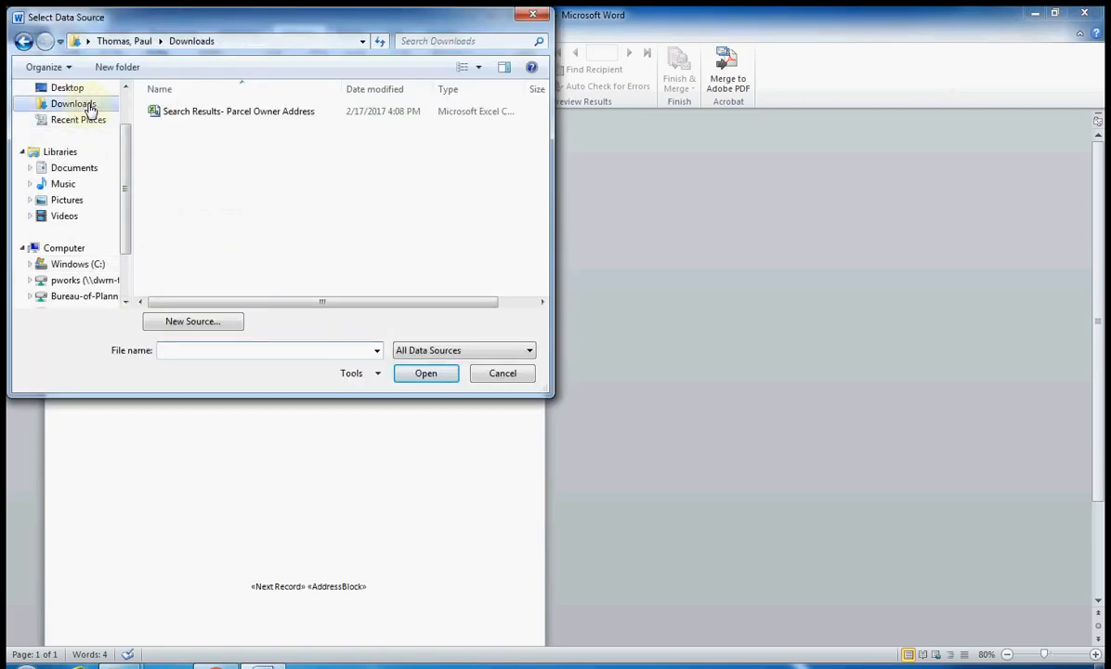
double_click(249, 113)
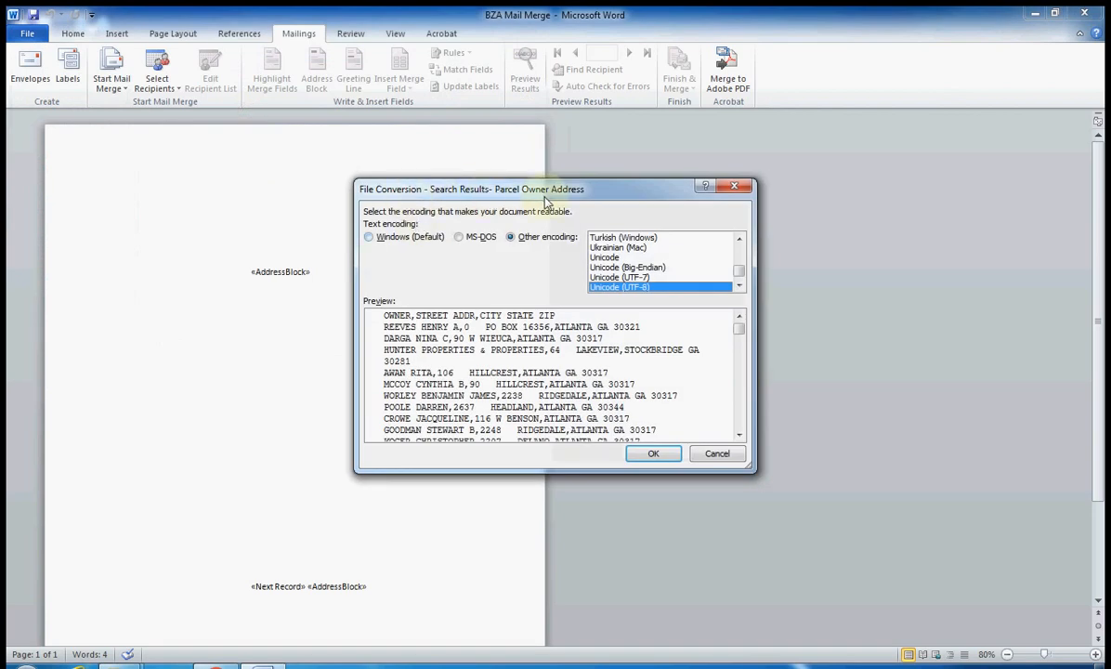
click(656, 453)
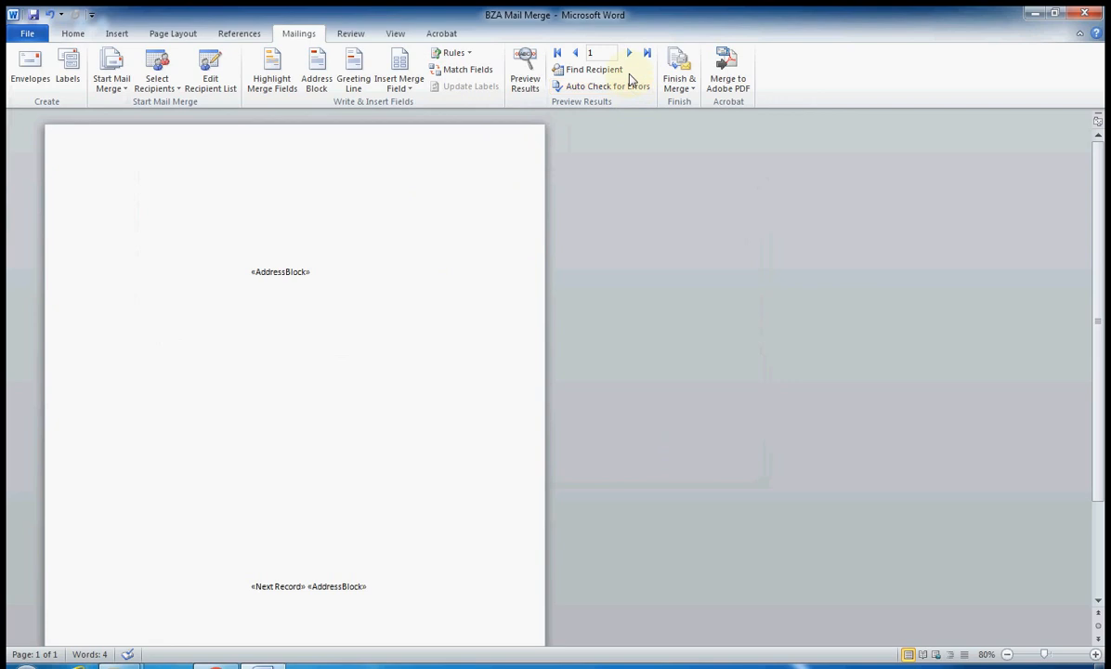
Zoom the page to 70%, briefly preview the merged results, and bring up Match Fields for the address block
click(1006, 655)
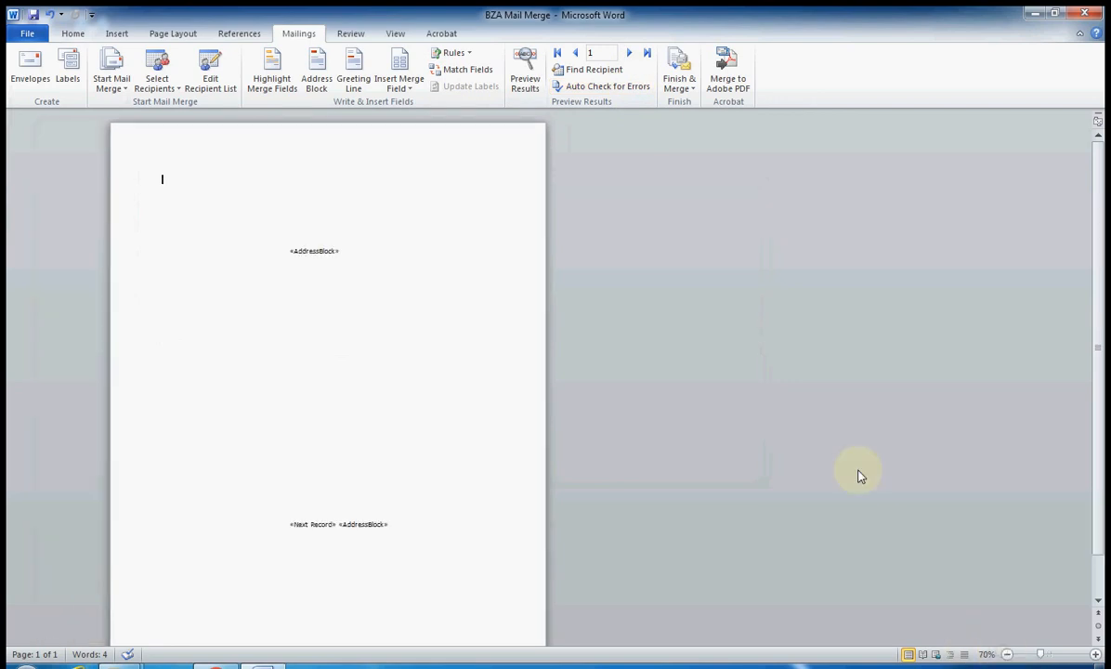
click(526, 75)
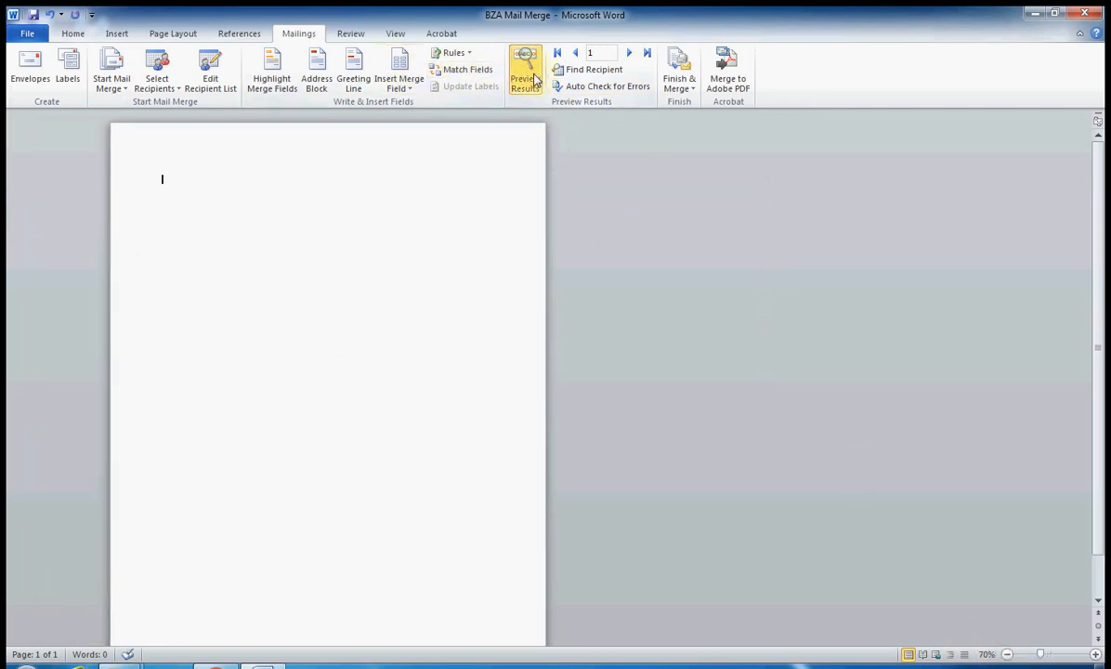
click(534, 79)
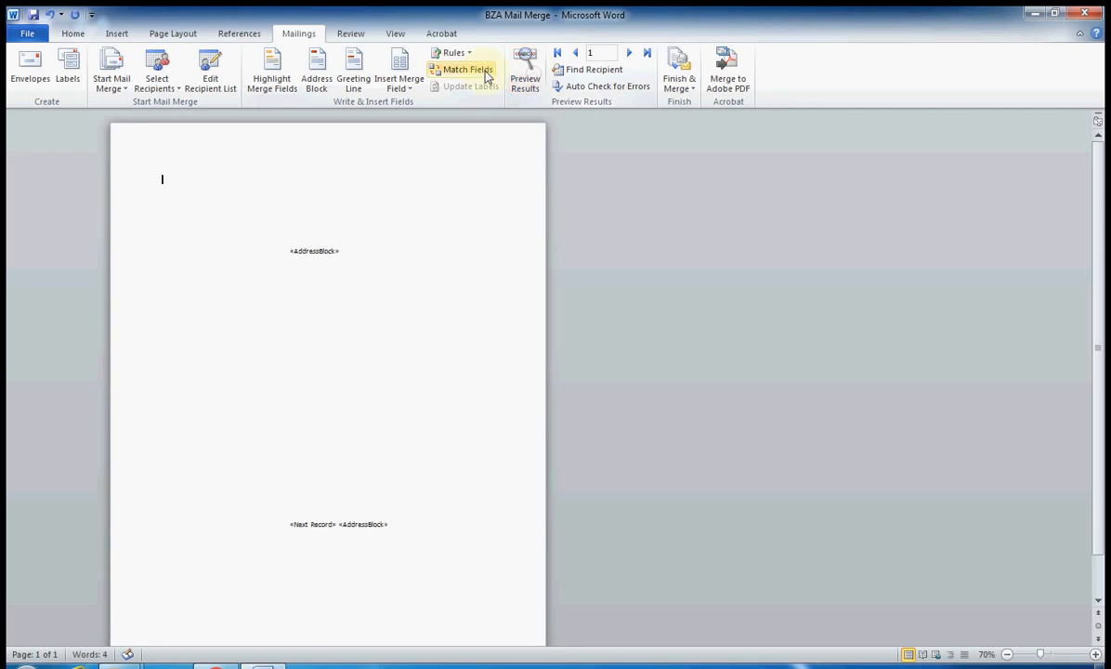
click(451, 70)
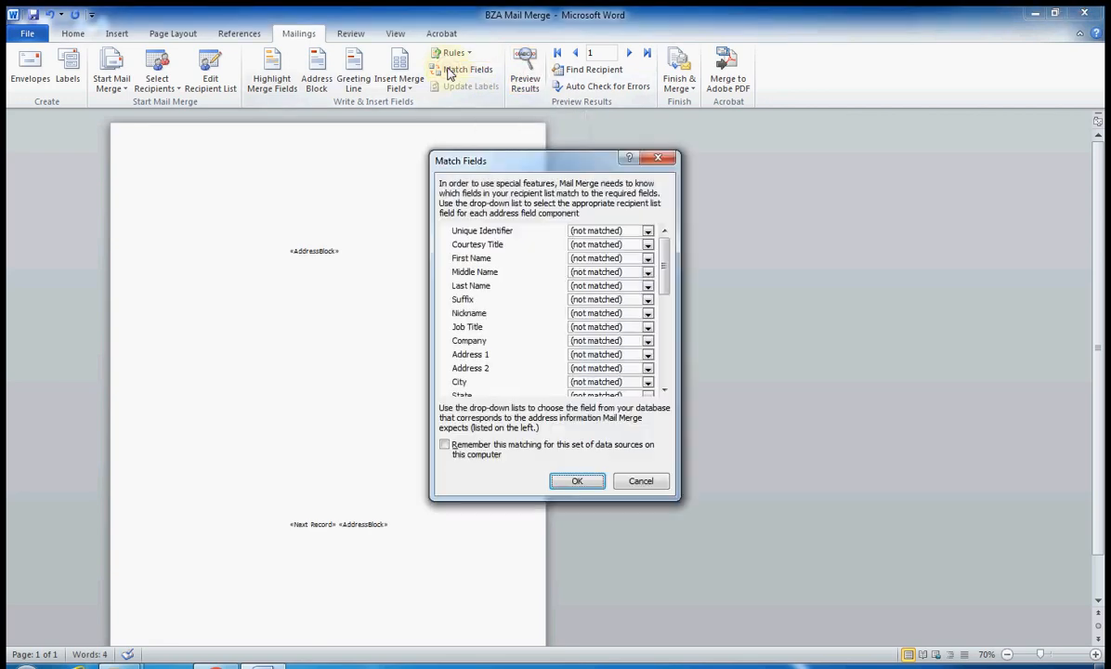
Match First Name to OWNER, Address 1 to STREET_ADDR, City to CITY_STATE_ZIP, and remember the matching
click(647, 258)
click(625, 277)
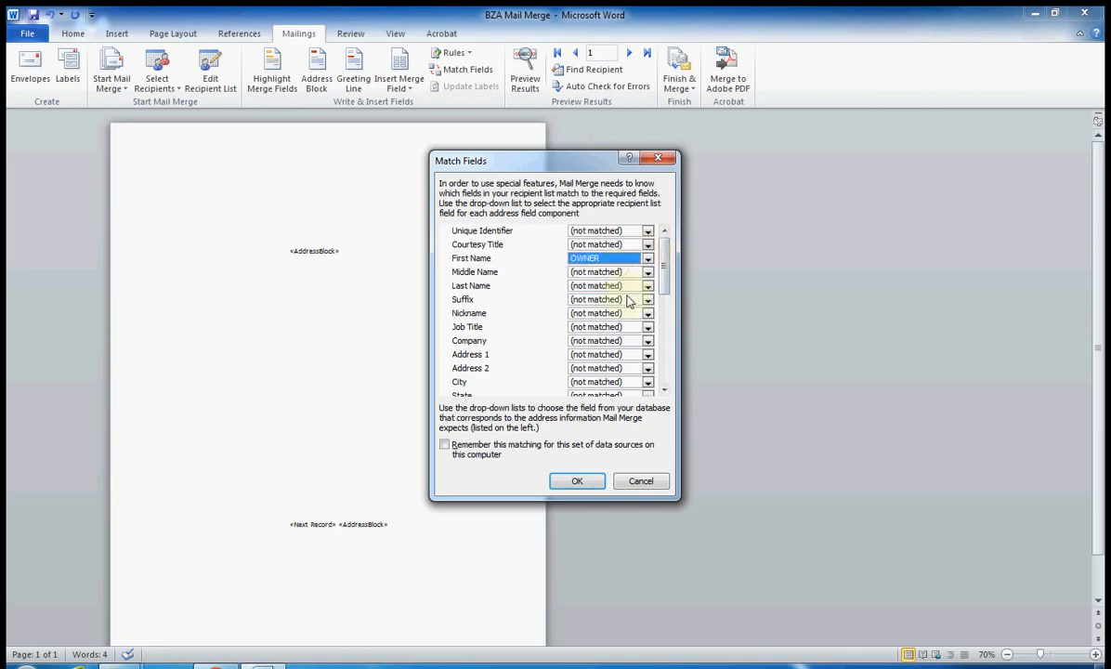
click(647, 355)
click(619, 387)
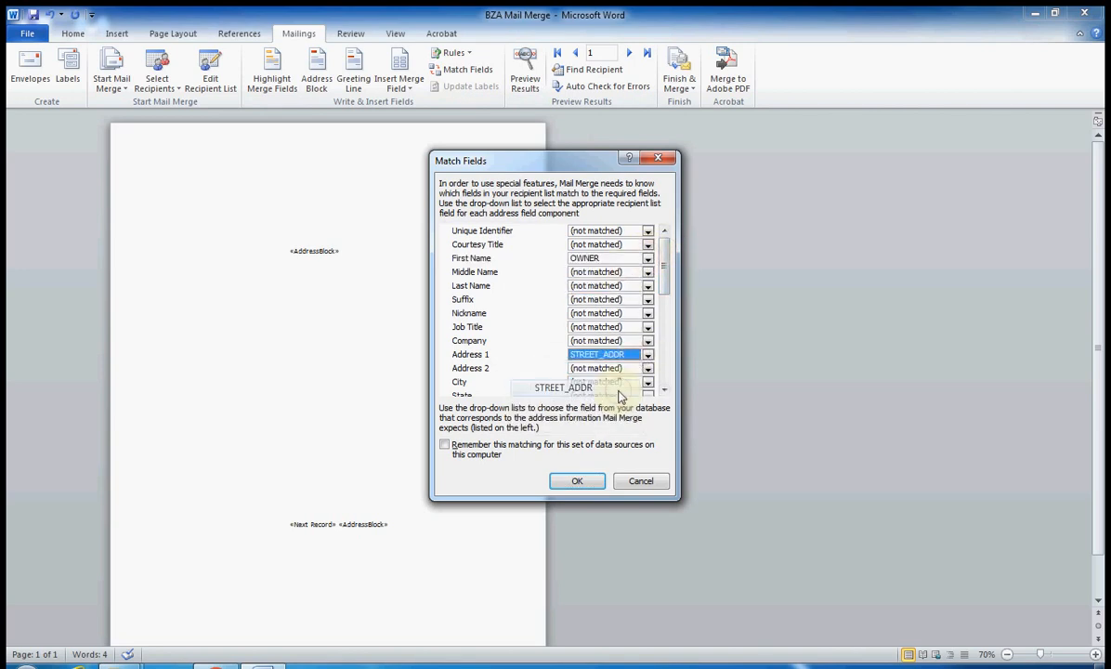
drag(664, 280, 665, 305)
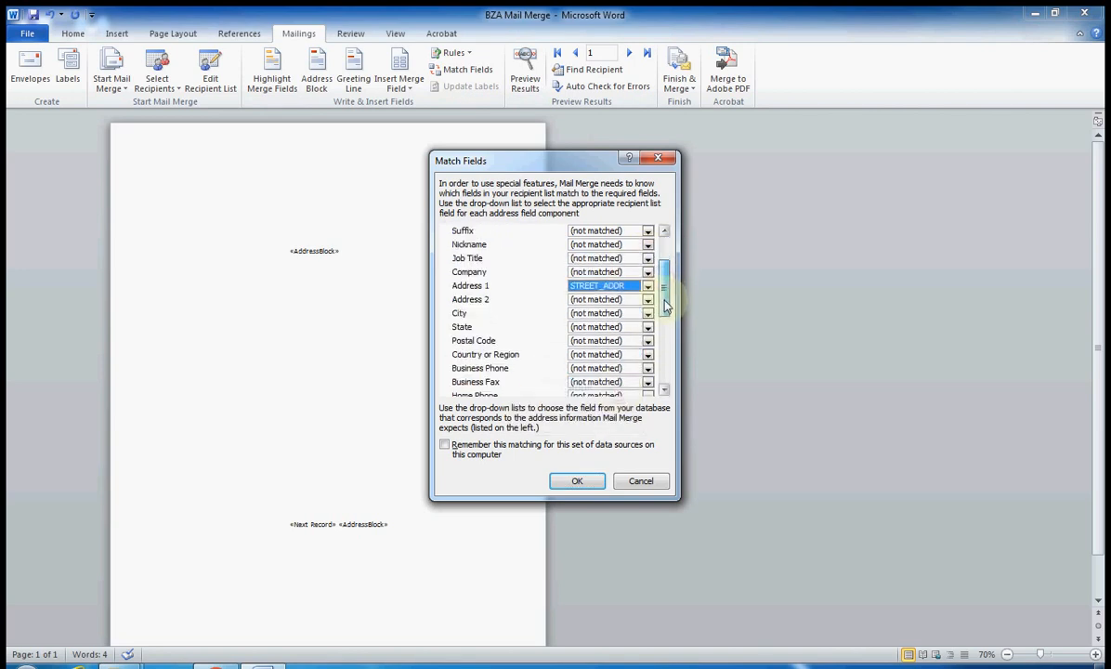
click(608, 313)
click(615, 364)
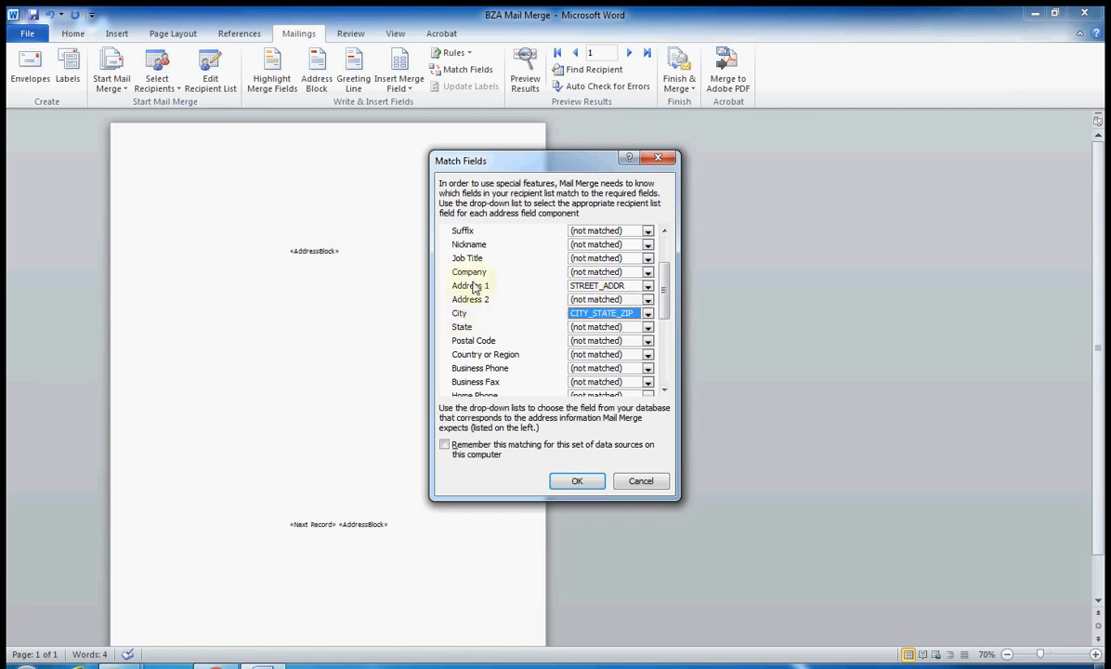
mouse_move(665, 277)
mouse_down()
mouse_move(666, 263)
mouse_move(663, 293)
mouse_up()
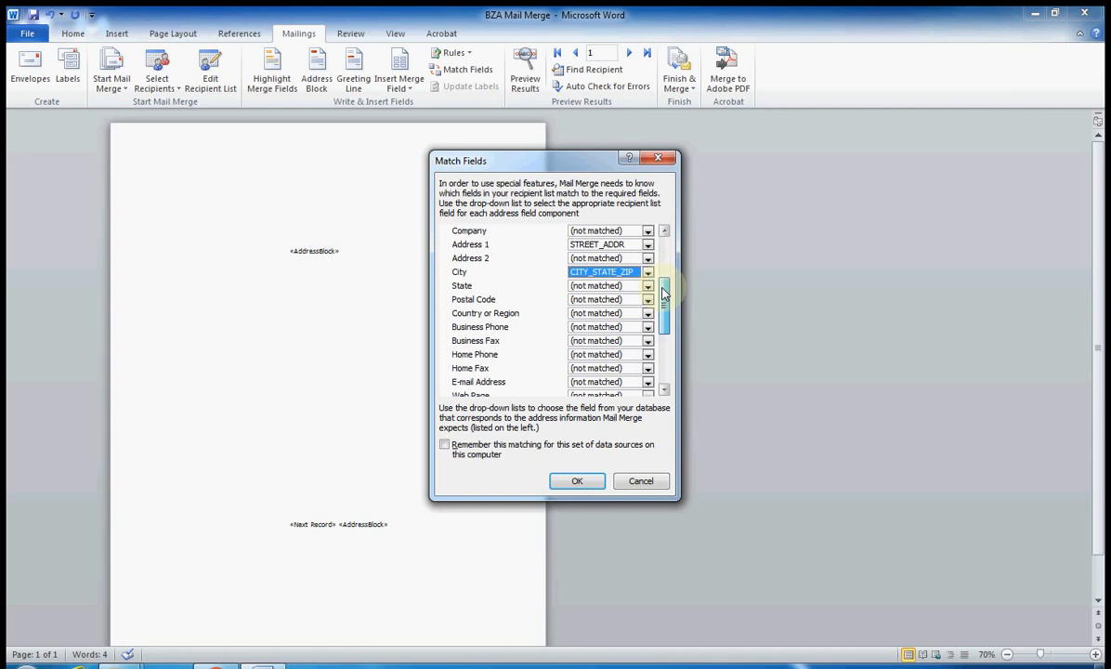
click(445, 446)
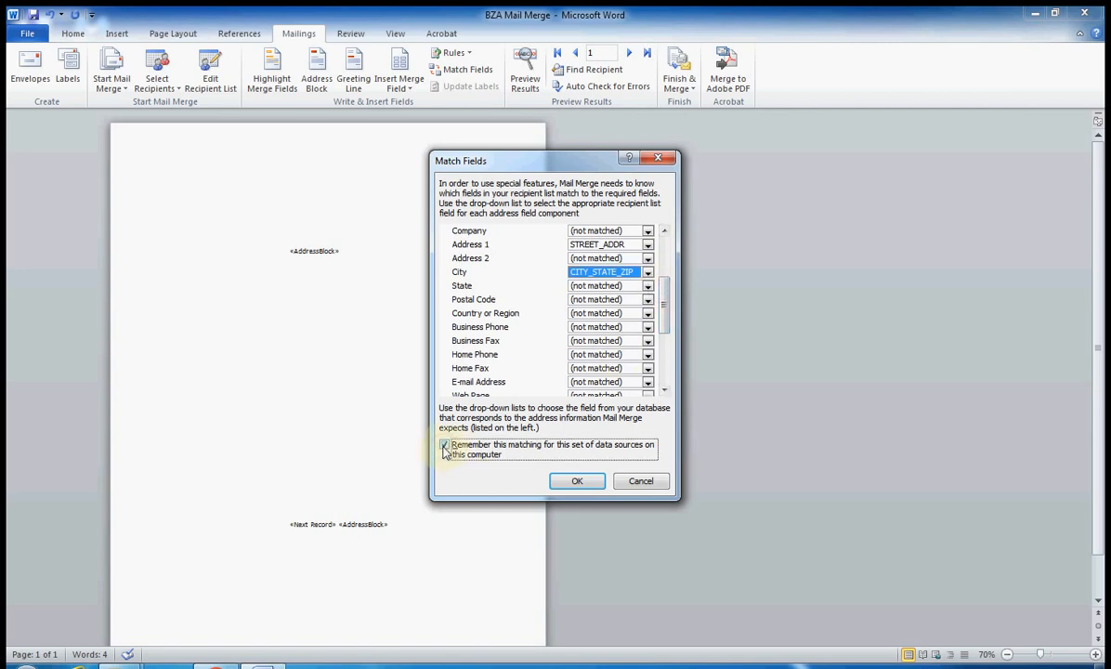
click(570, 483)
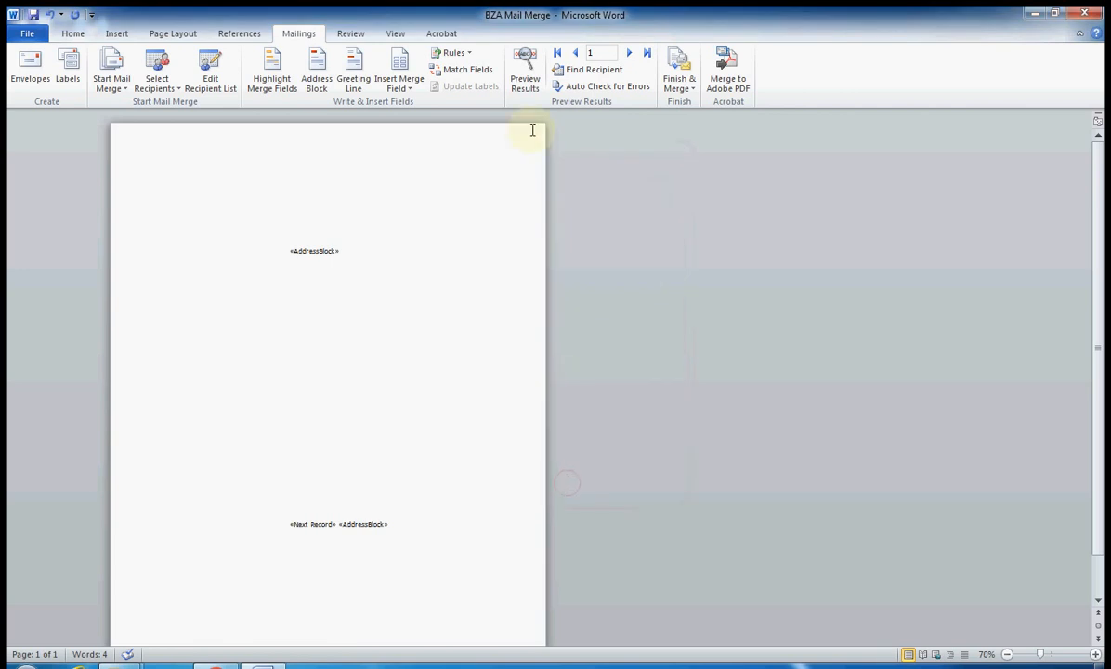
Preview real addresses and step through recipients to record 45, ATLANTA CITY OF at 55 TRINITY
click(525, 72)
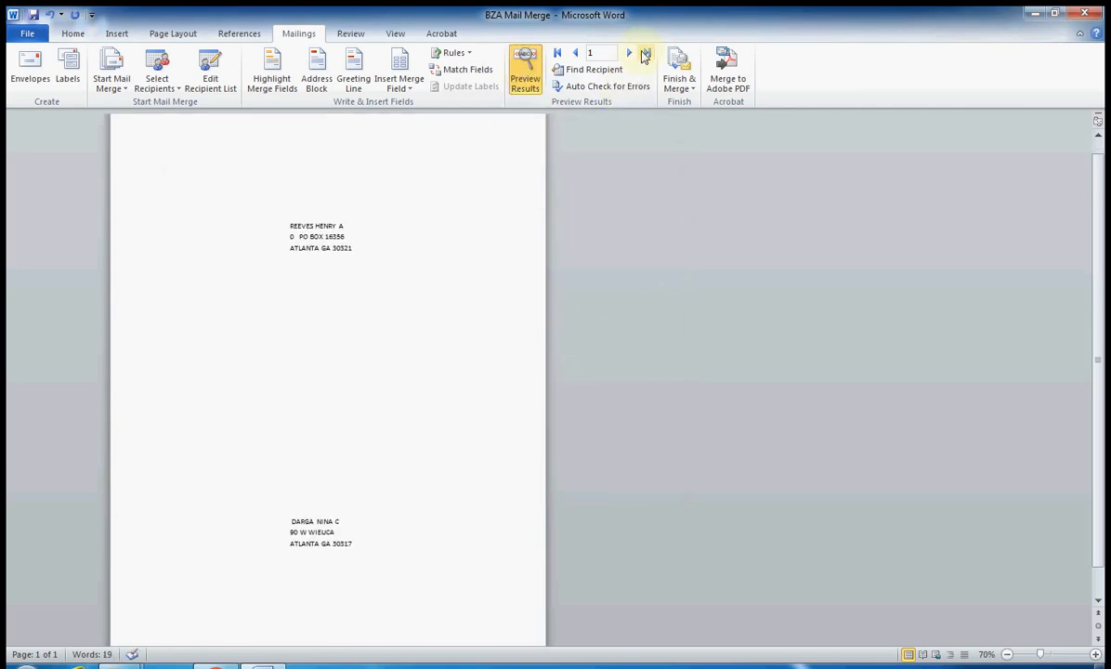
click(630, 54)
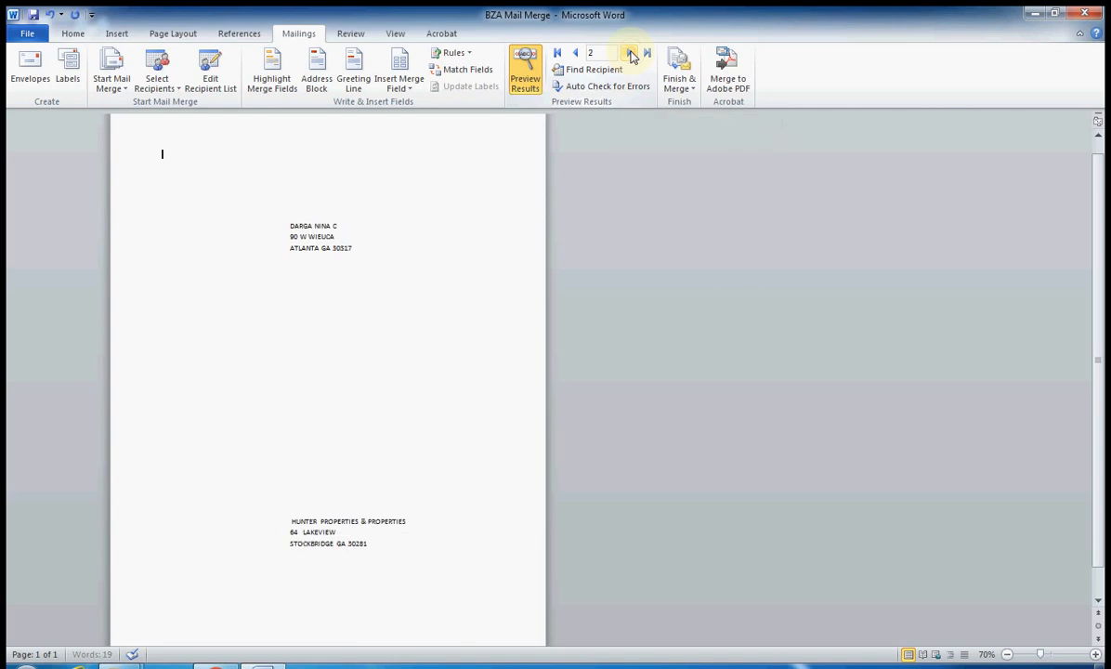
click(631, 54)
click(630, 54)
click(630, 54)
click(631, 54)
click(631, 54)
click(631, 54)
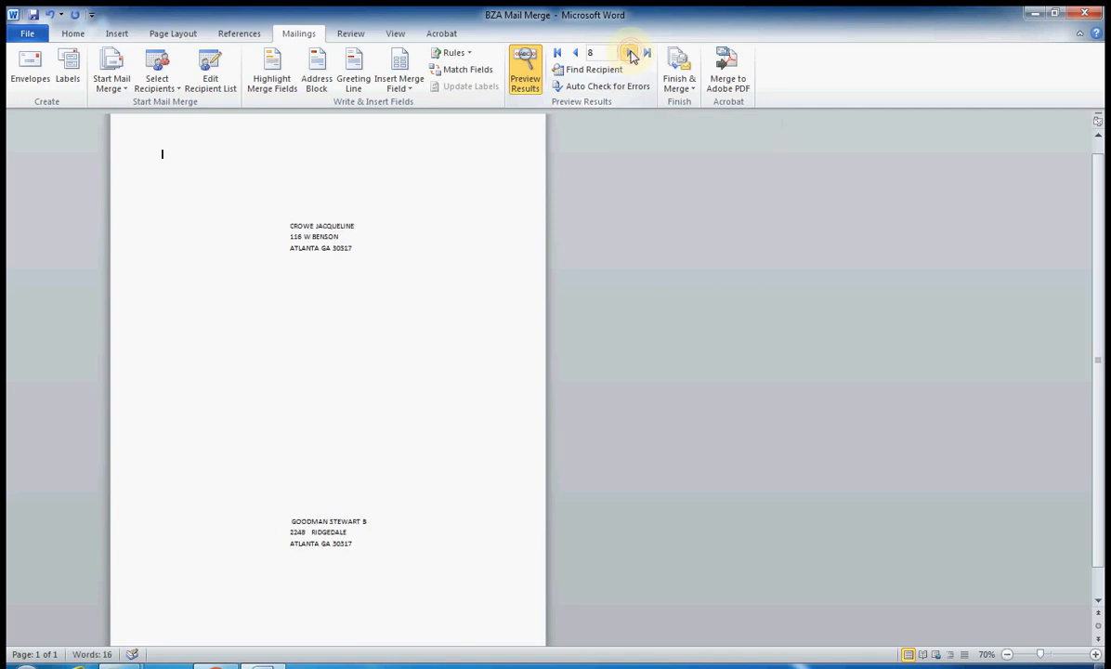
click(646, 53)
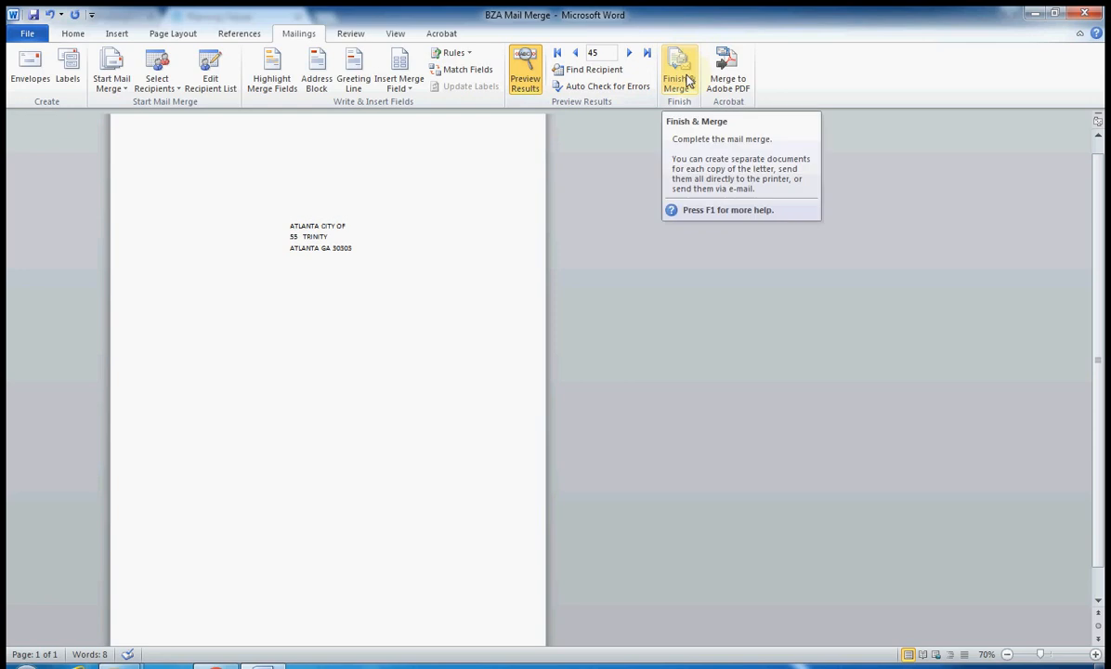
Merge all records to print and send them to the Adobe PDF printer
click(686, 80)
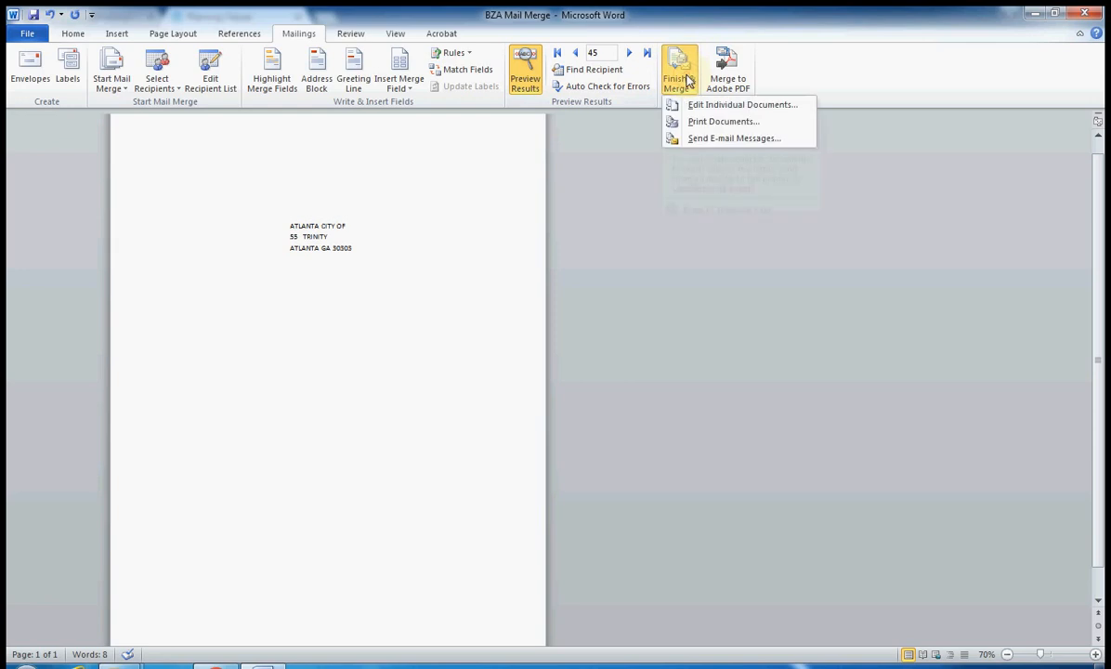
click(716, 125)
click(529, 371)
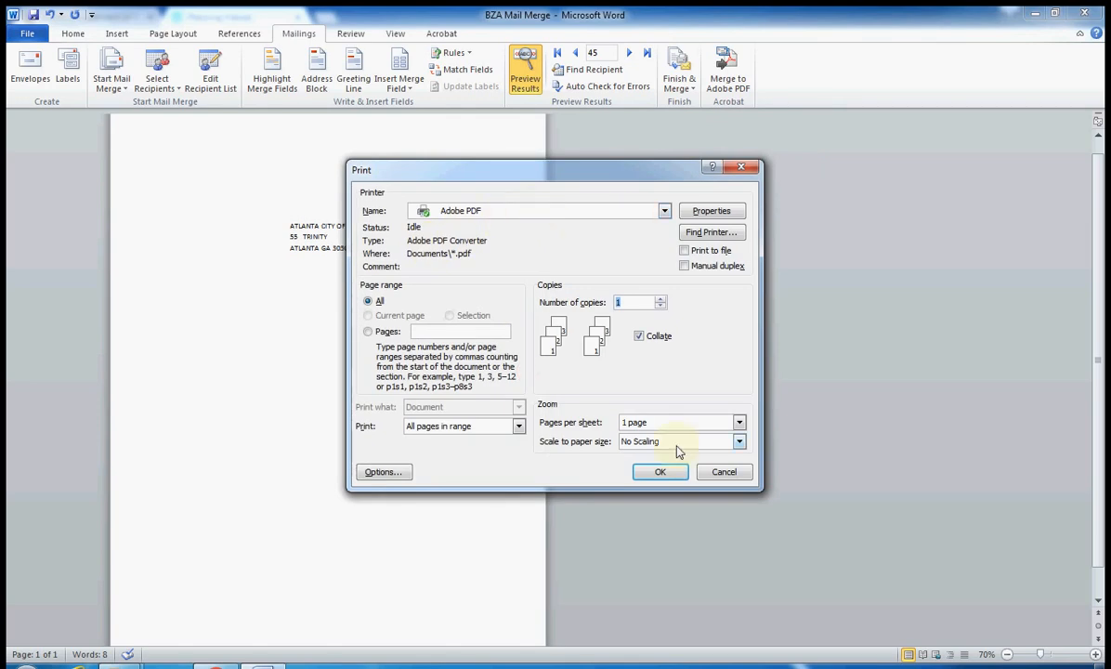
click(659, 473)
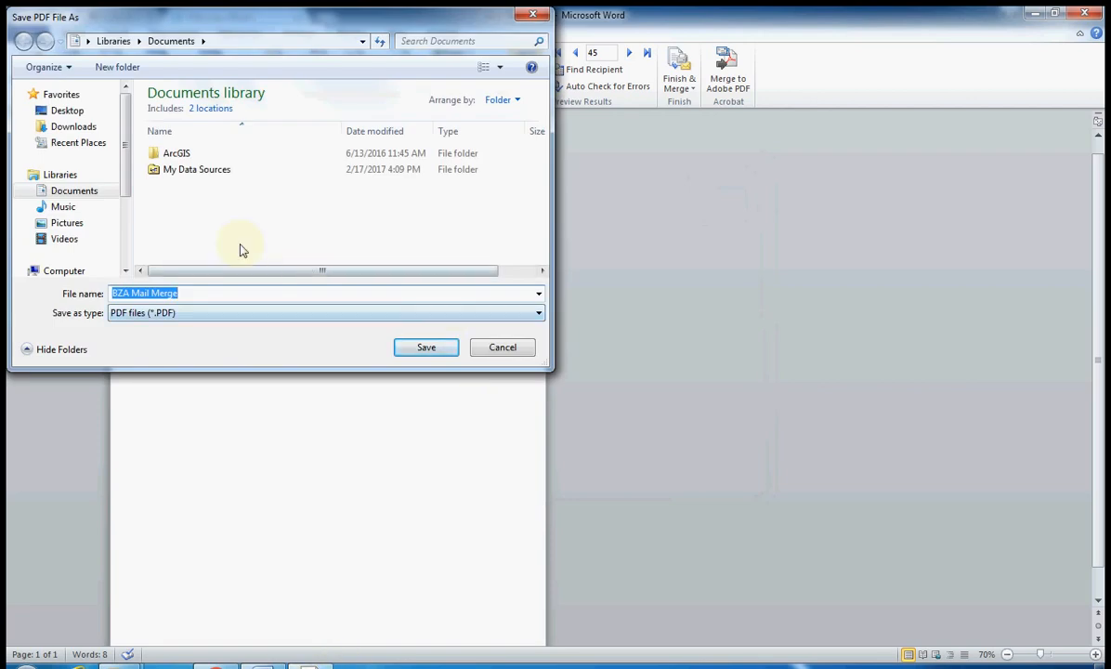
Save the merged output as BZA Mail Merge2.pdf on the Desktop
click(68, 111)
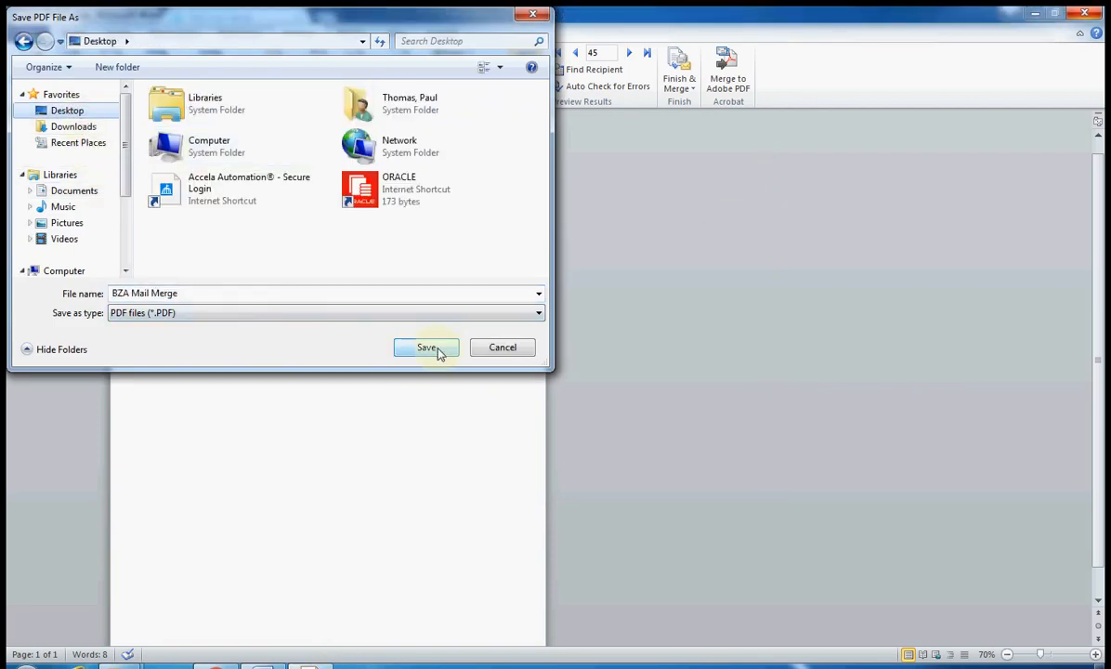
click(212, 292)
click(213, 291)
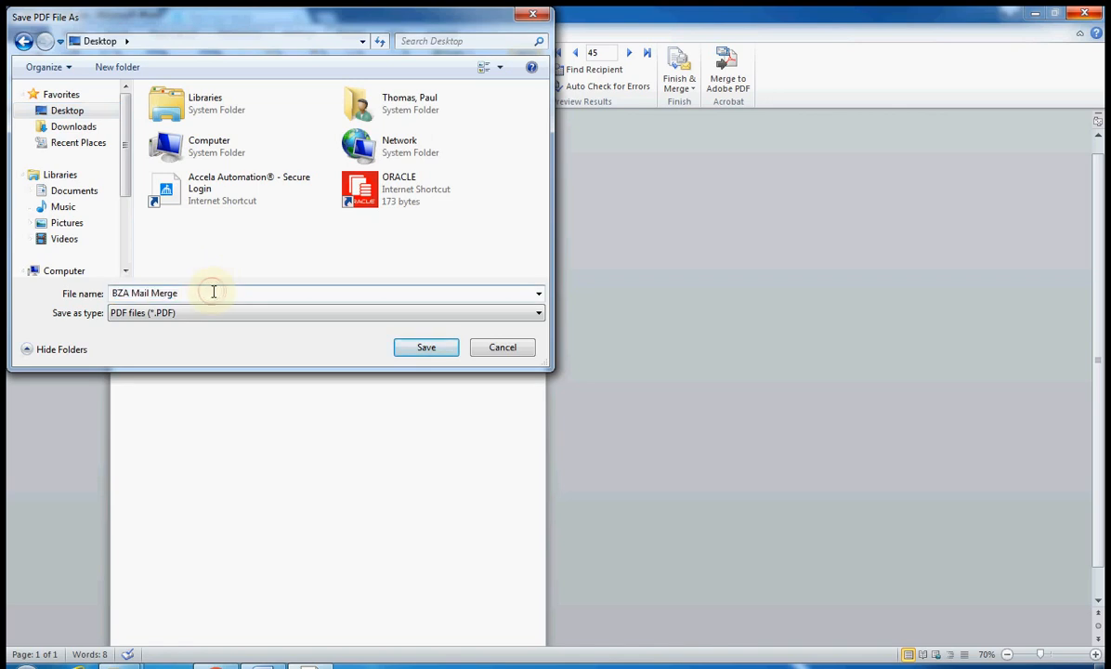
click(432, 348)
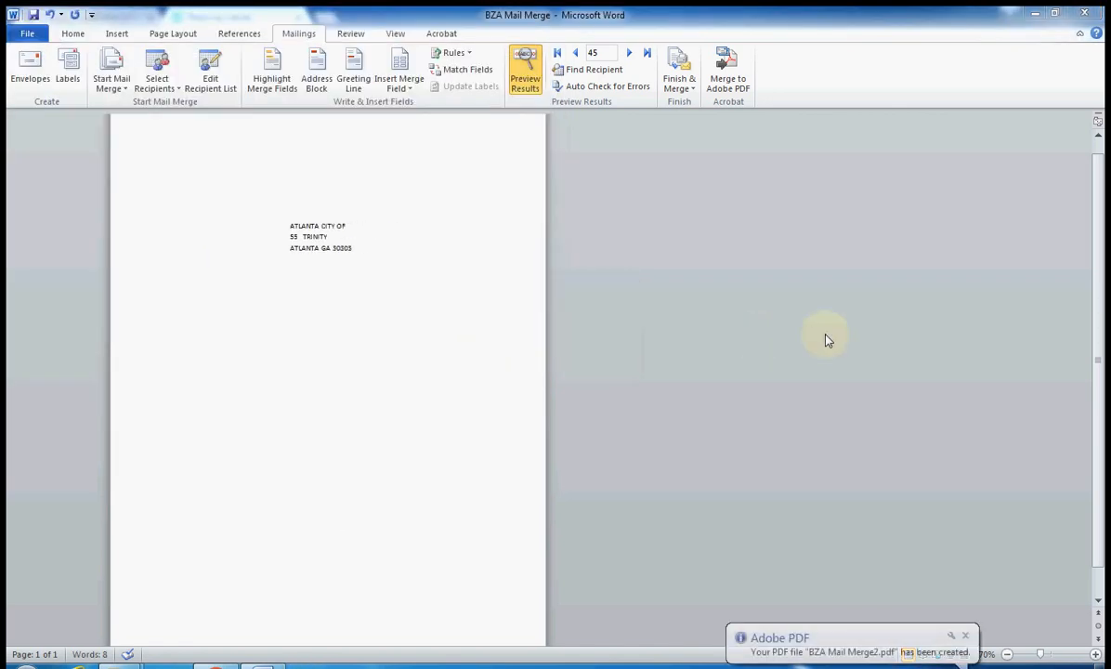
Minimize Word and the browser, then open BZA Mail Merge2.pdf from the desktop
click(1034, 13)
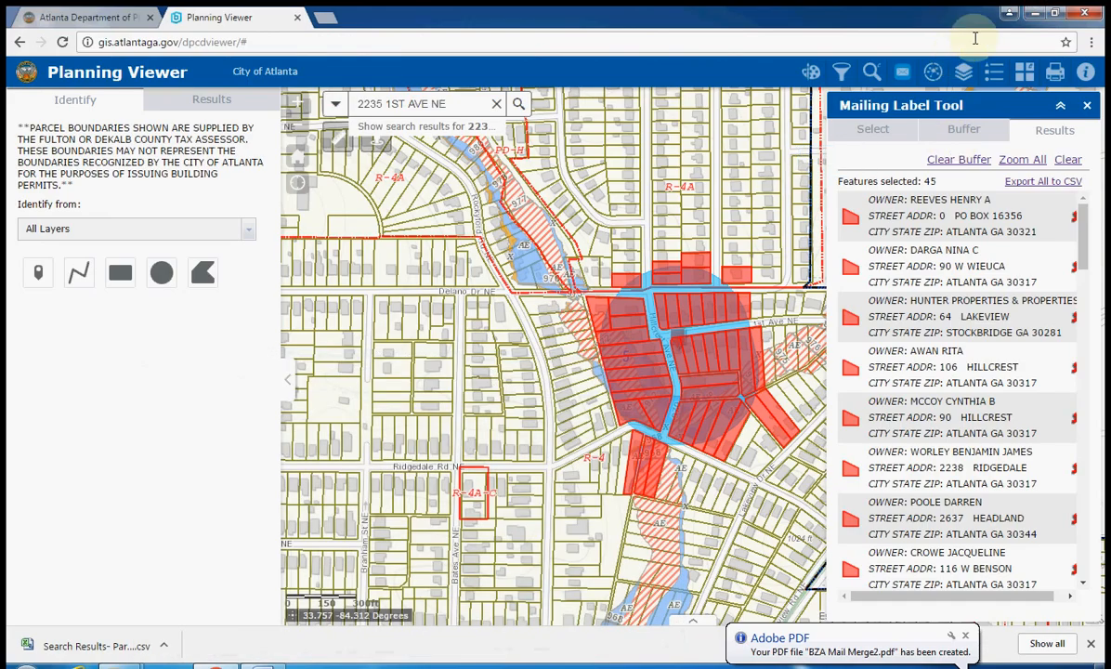
click(1034, 13)
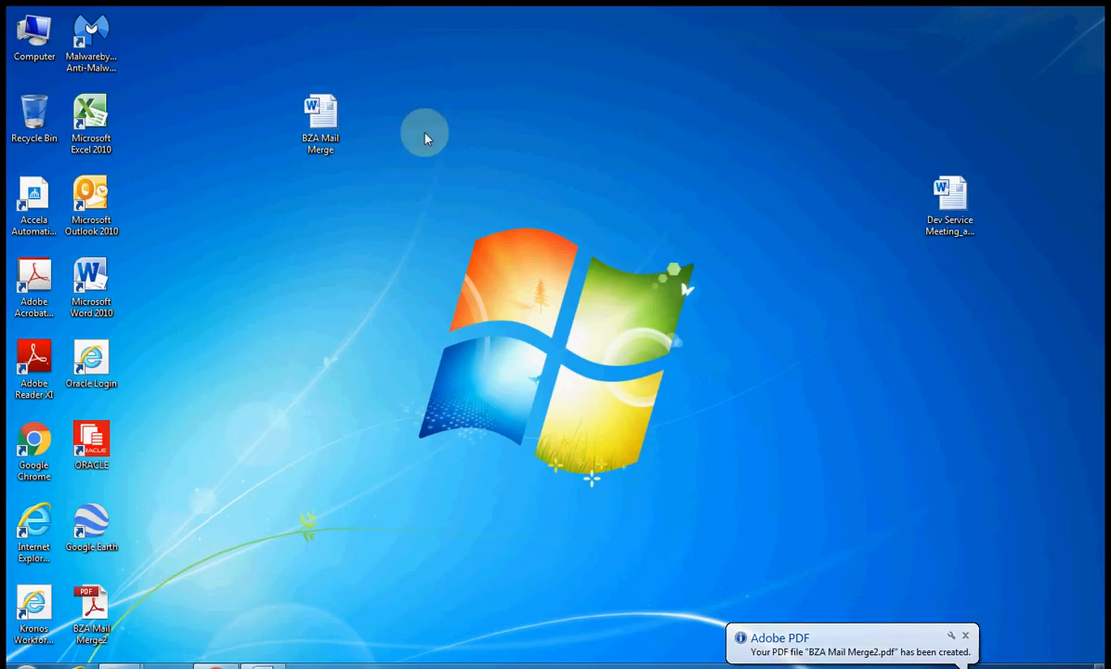
double_click(305, 110)
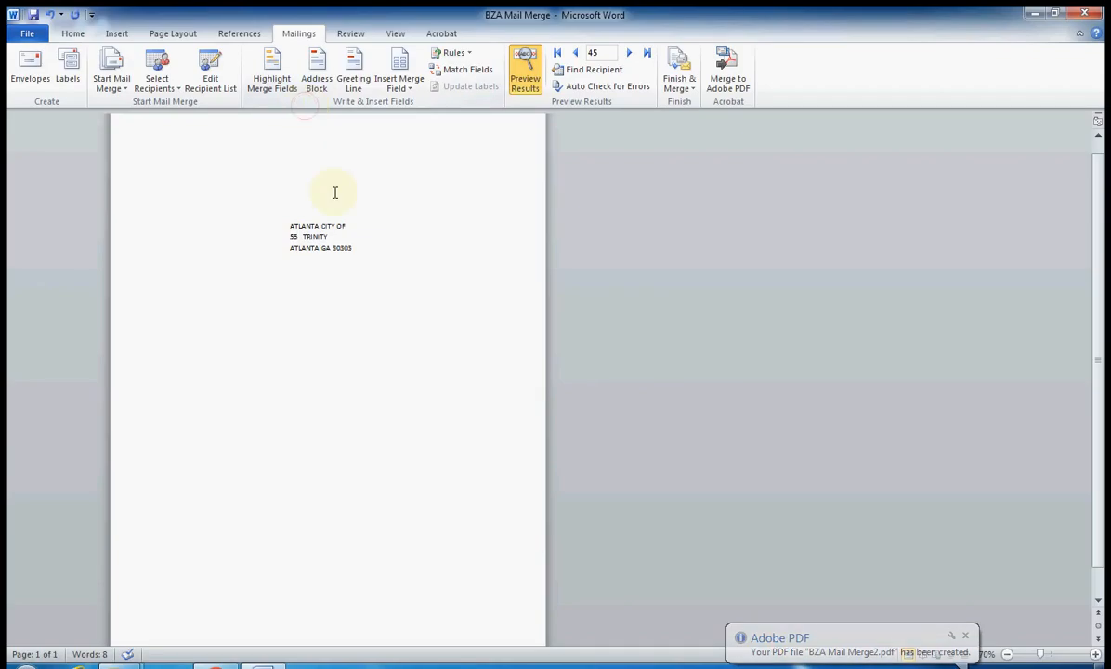
click(1036, 15)
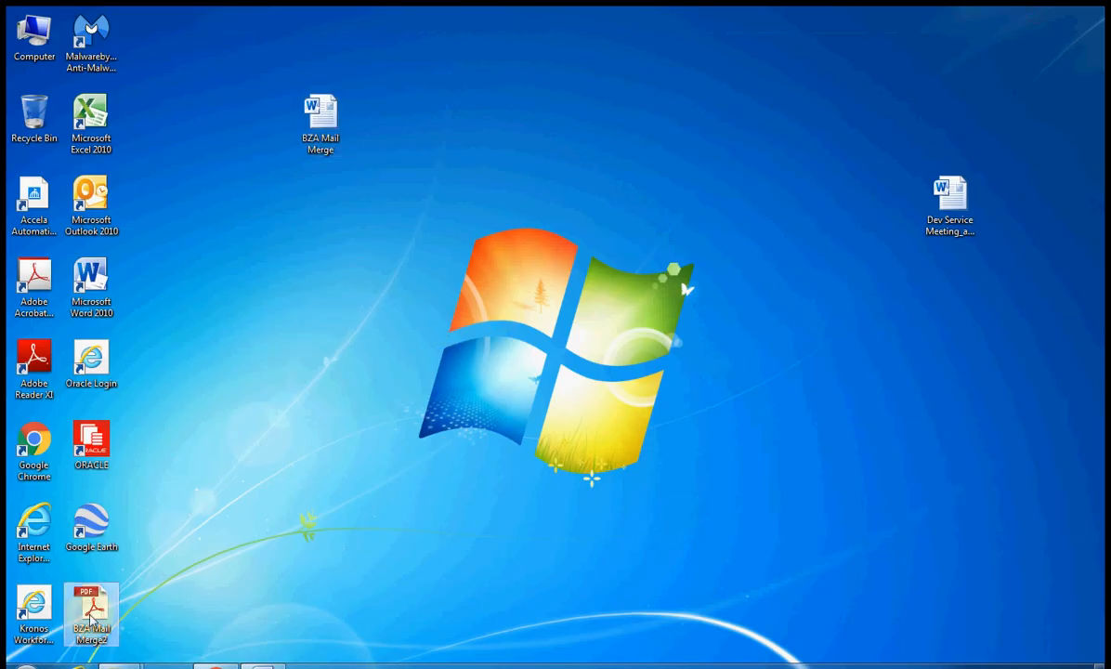
double_click(91, 614)
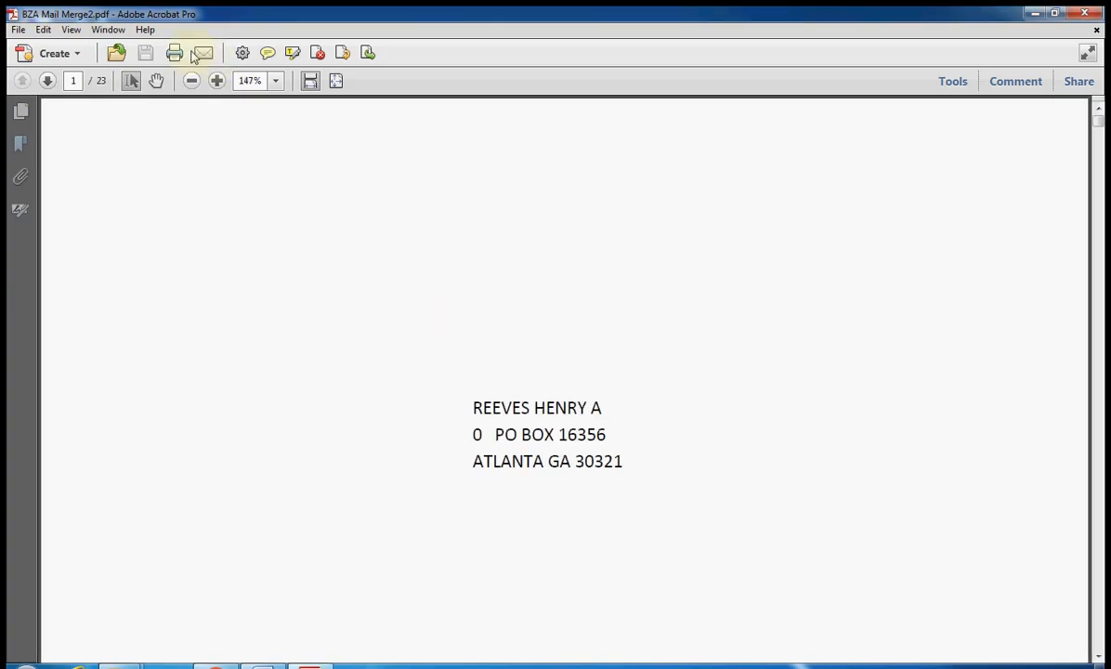
Zoom out and page through the 23-page address PDF, then close Acrobat
click(192, 76)
click(193, 77)
click(192, 76)
click(192, 76)
click(193, 76)
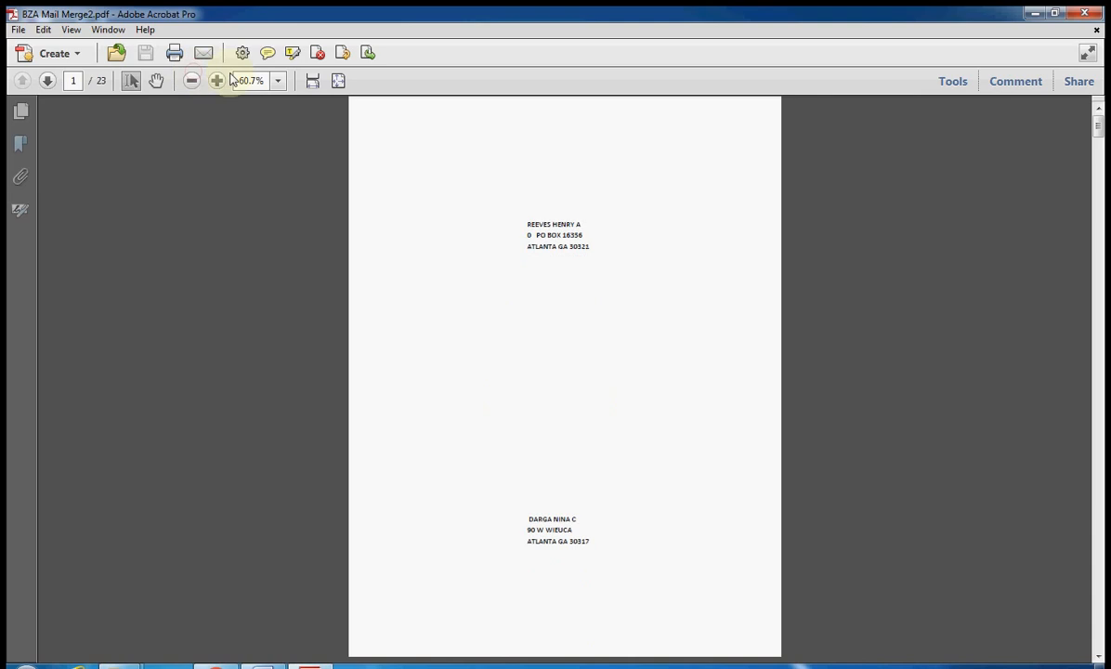
click(48, 81)
click(48, 82)
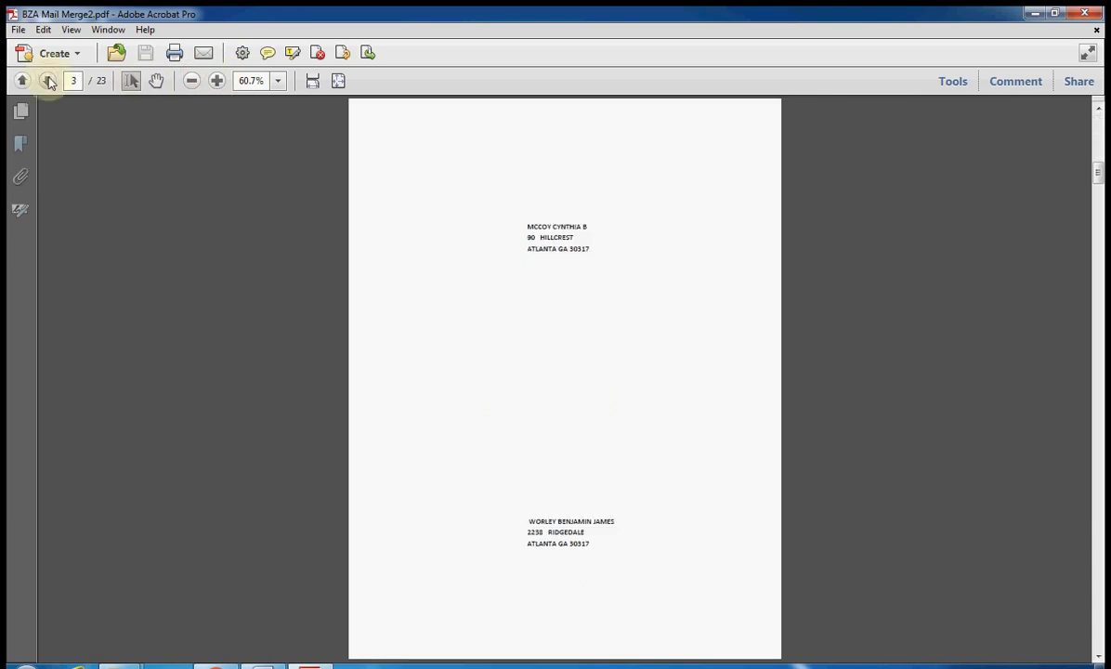
click(49, 81)
click(48, 82)
click(49, 82)
click(48, 81)
click(49, 82)
click(48, 82)
click(48, 82)
click(49, 82)
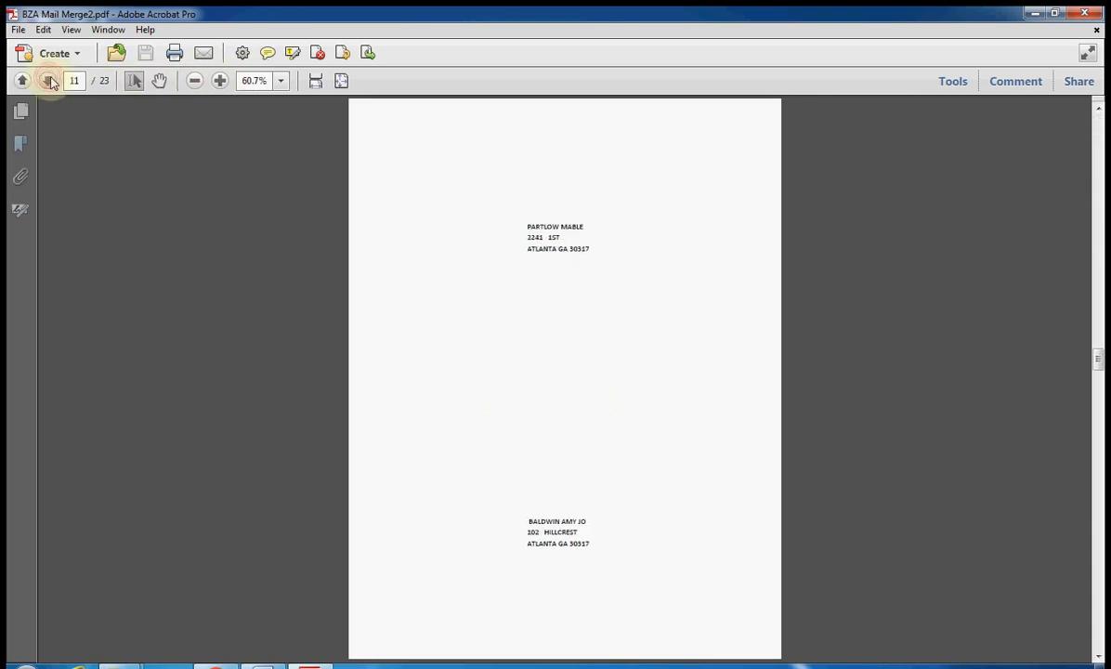
click(1089, 13)
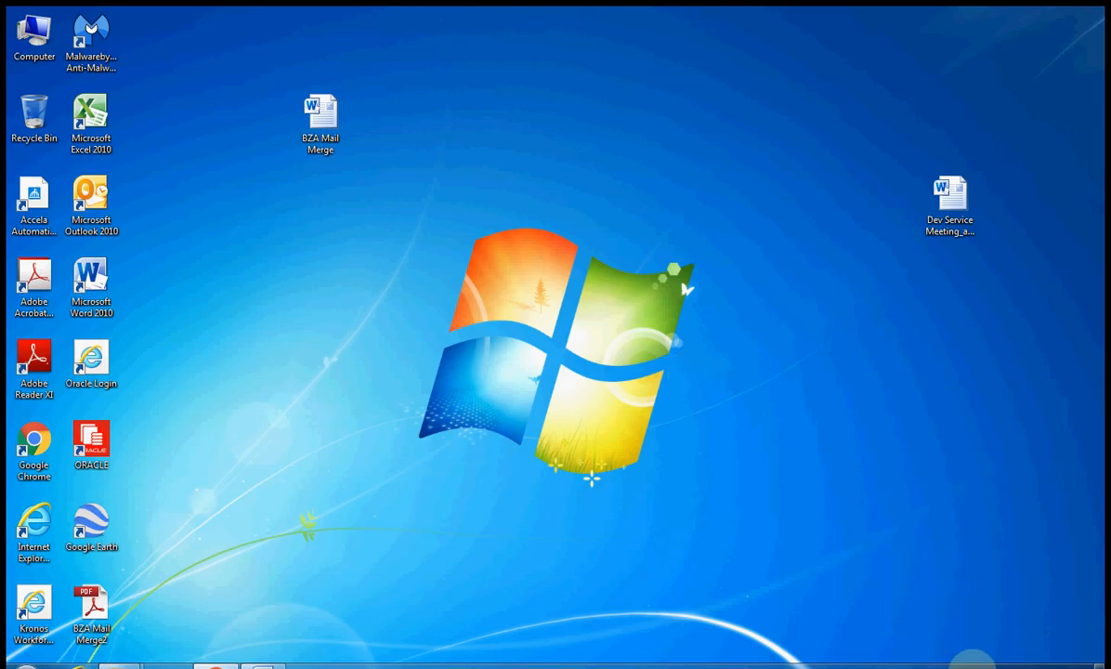
click(971, 664)
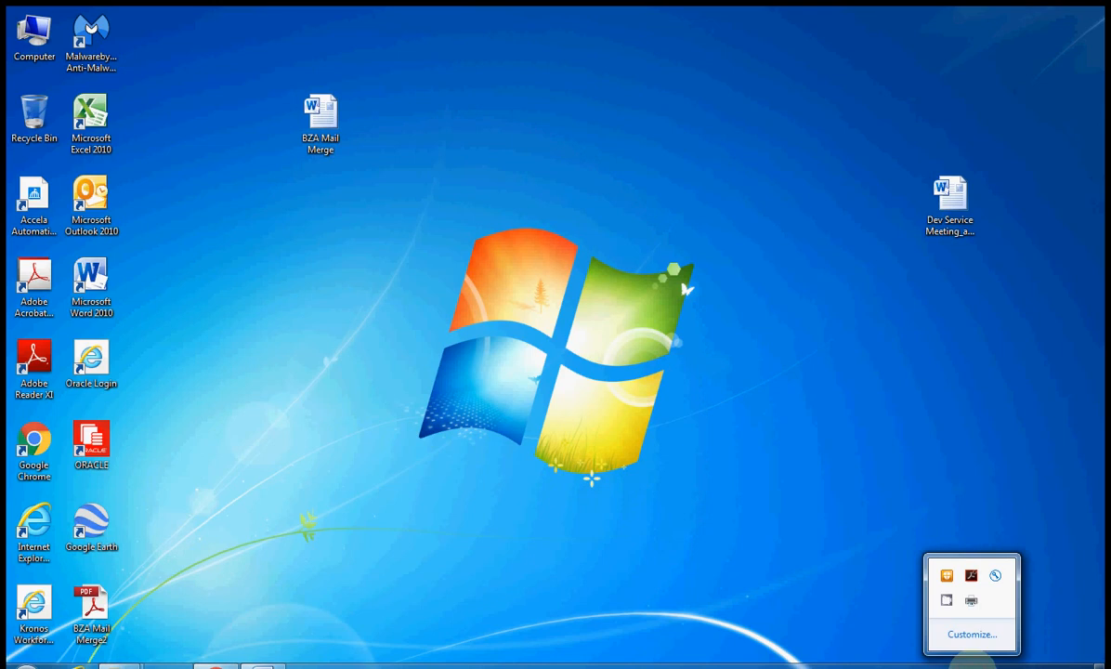